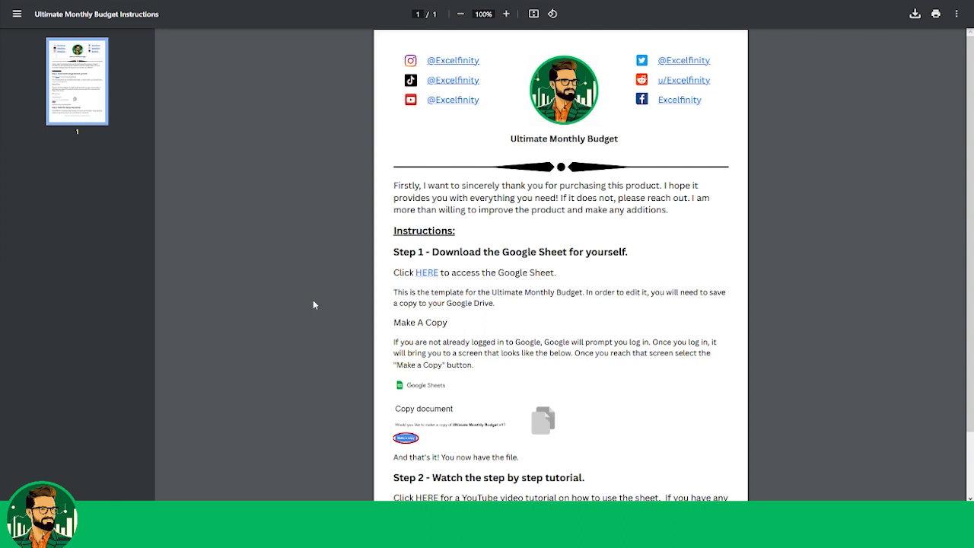
- Make a copy of the Ultimate Monthly Budget v1 template through the instructions' Google Sheet link and rename the copy May-2023
left_click(429, 279)
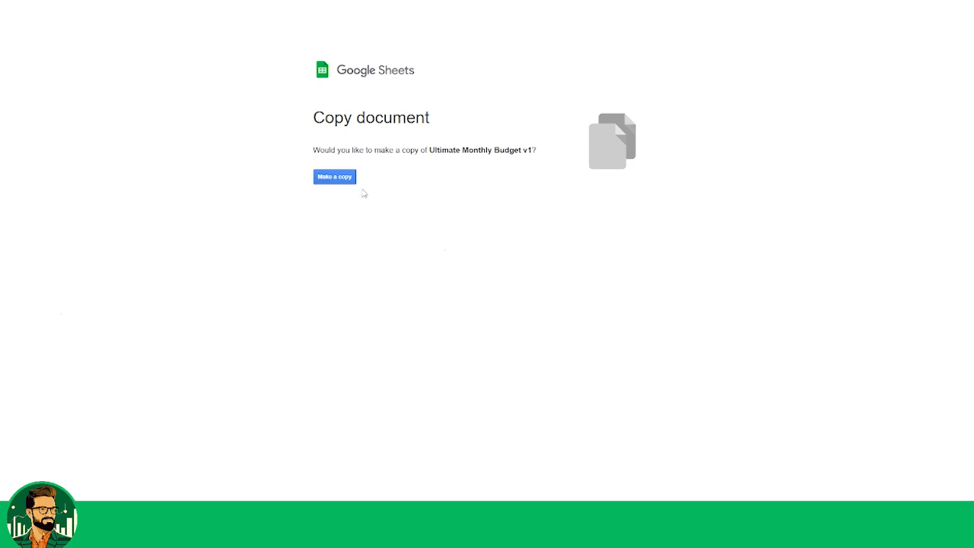
left_click(340, 179)
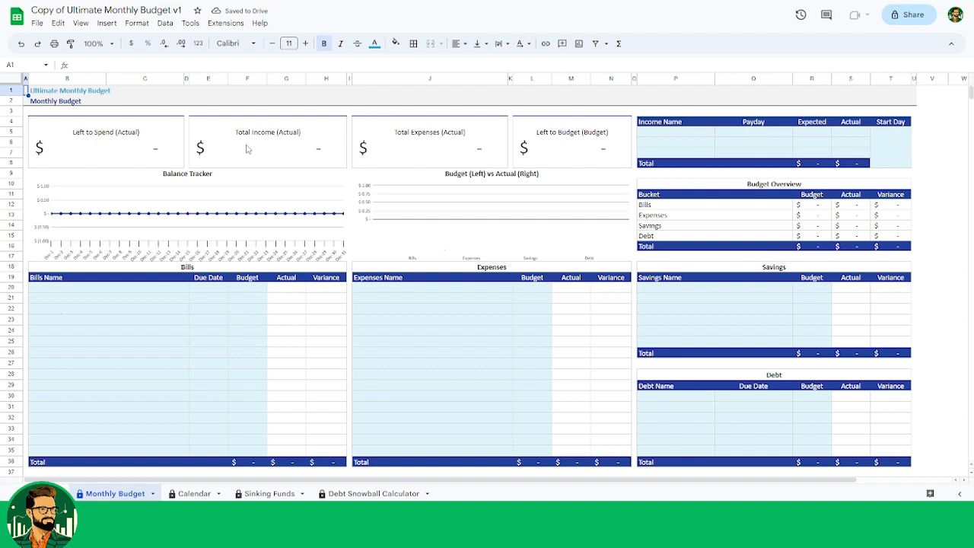
left_click(159, 9)
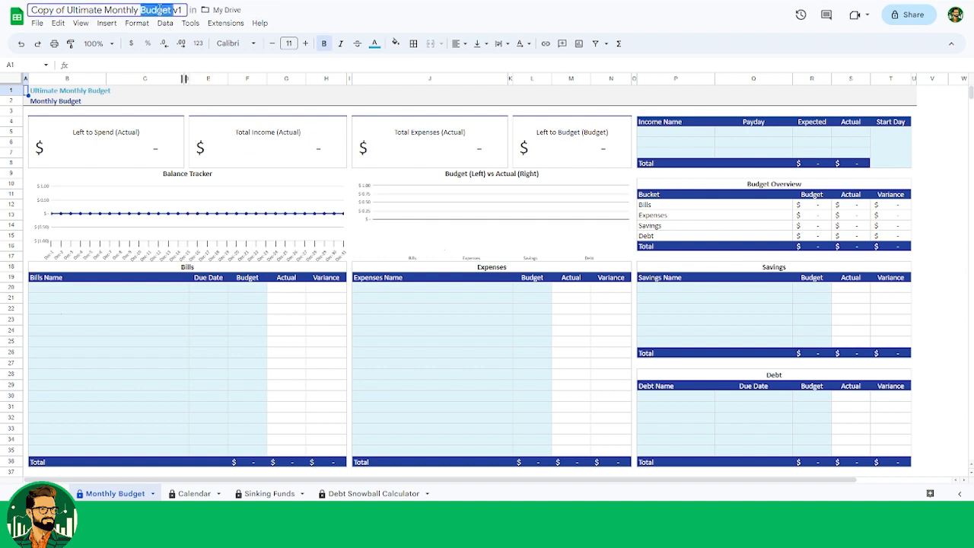
type("May-20923")
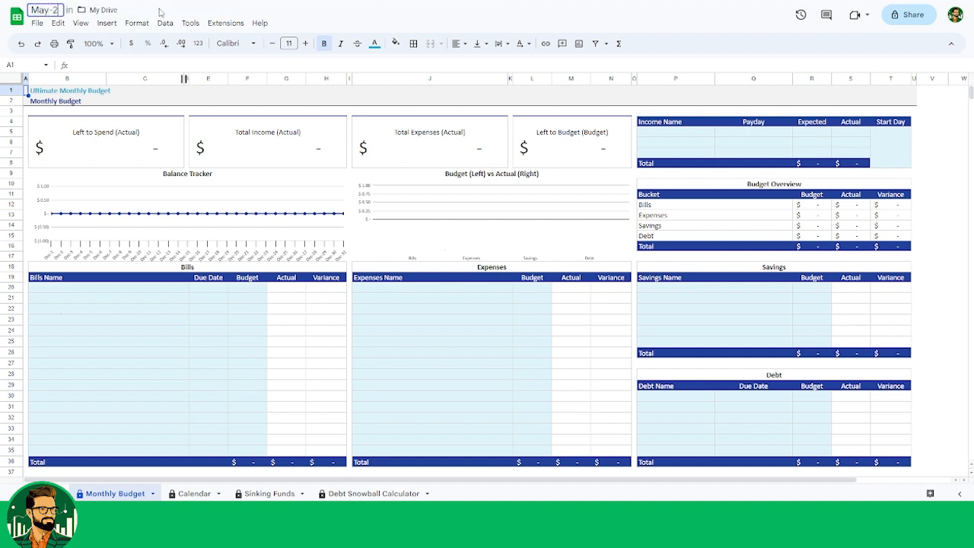
key("BackSpace")
key("BackSpace")
key("BackSpace")
type("23")
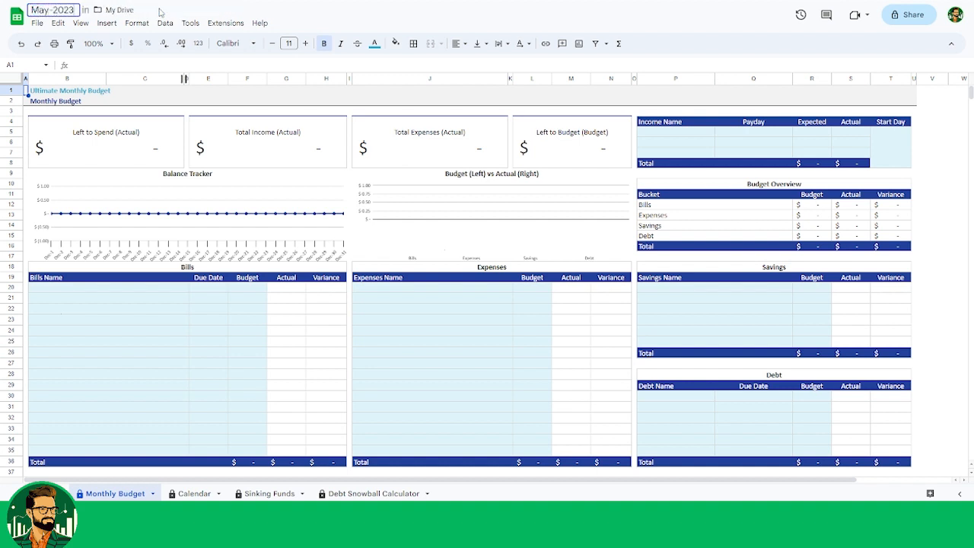
key("Return")
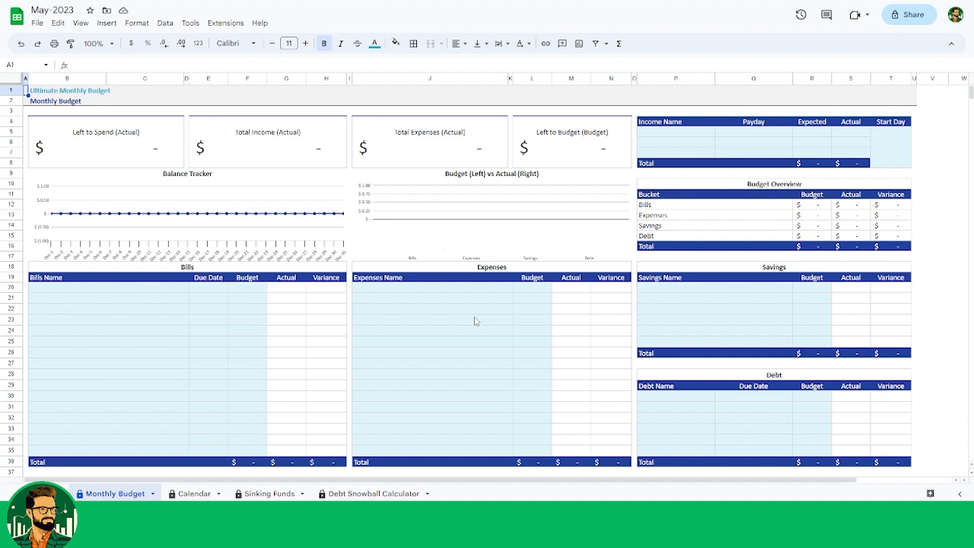
- Try to edit the protected Left to Budget heading and cancel the edit
double_click(598, 139)
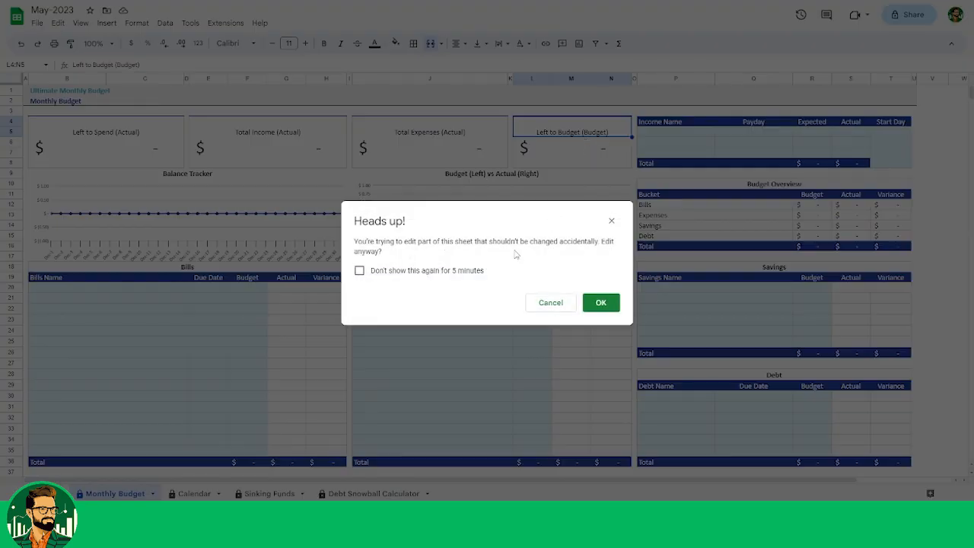
left_click(547, 303)
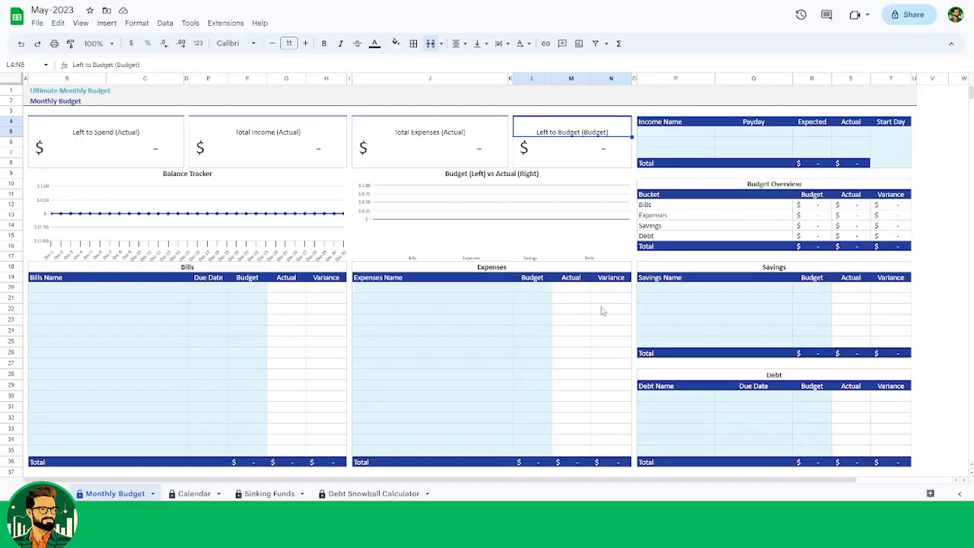
- Set the budget's Start Day to 5/1
left_click(884, 160)
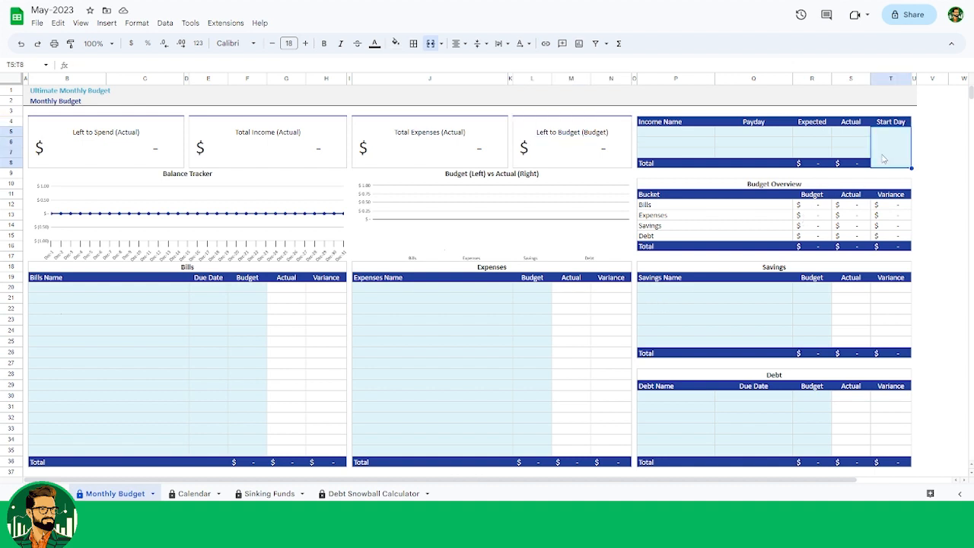
type("5/1")
key("Return")
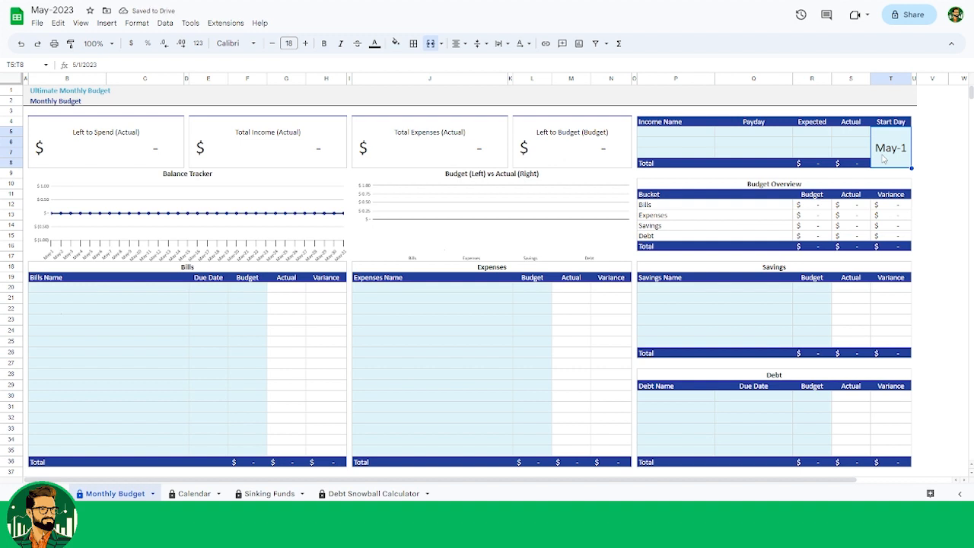
- Look over the name entry cells of the Income, Bills, Expenses, Savings and Debt tables
left_click(672, 138)
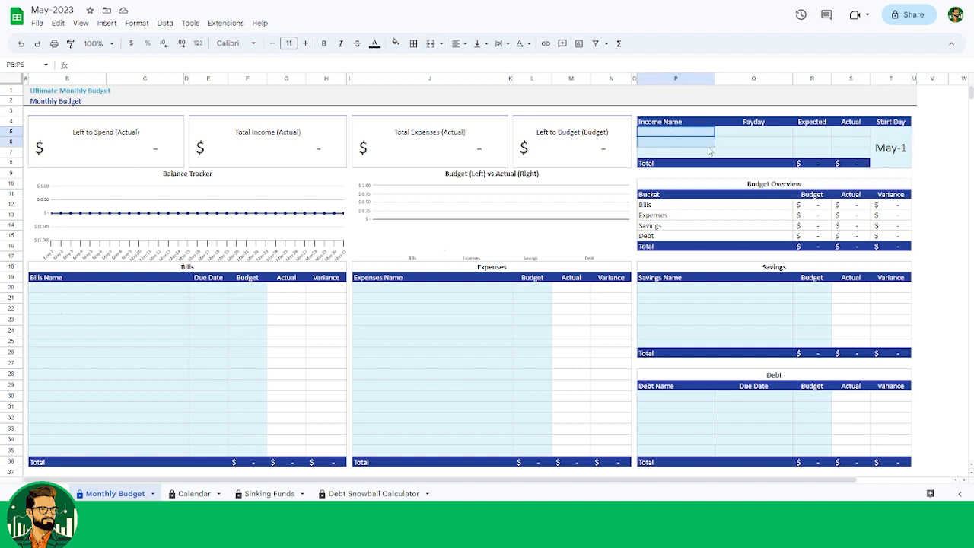
left_click(84, 297)
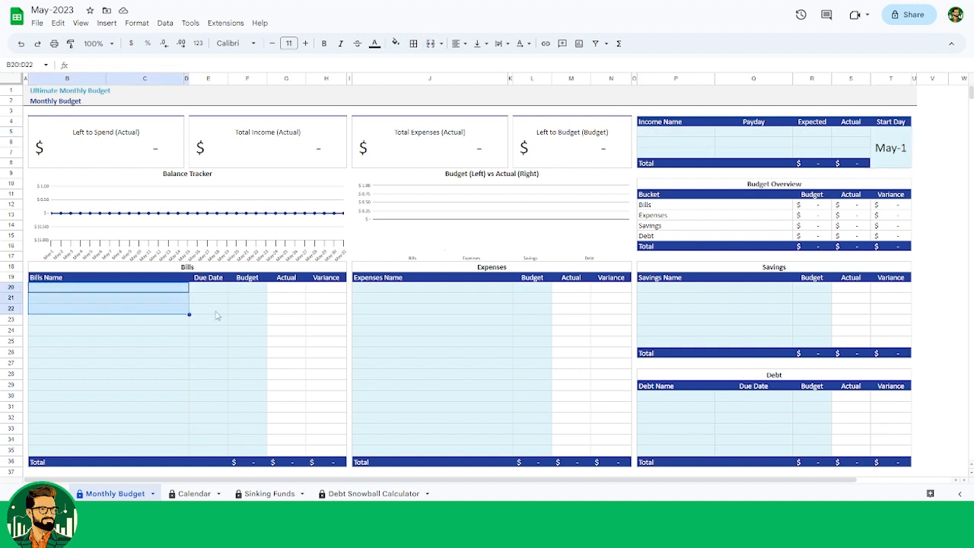
left_click(446, 304)
left_click(672, 292)
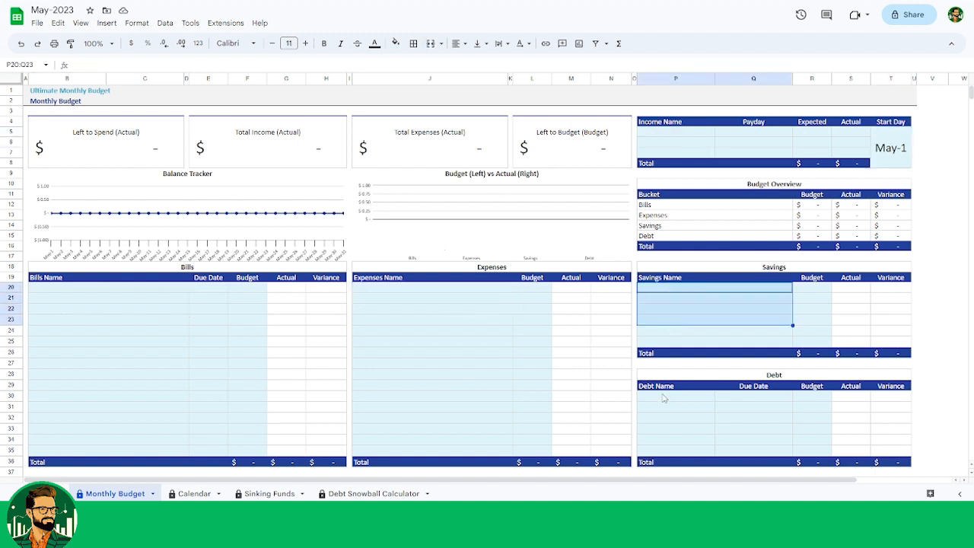
left_click(667, 396)
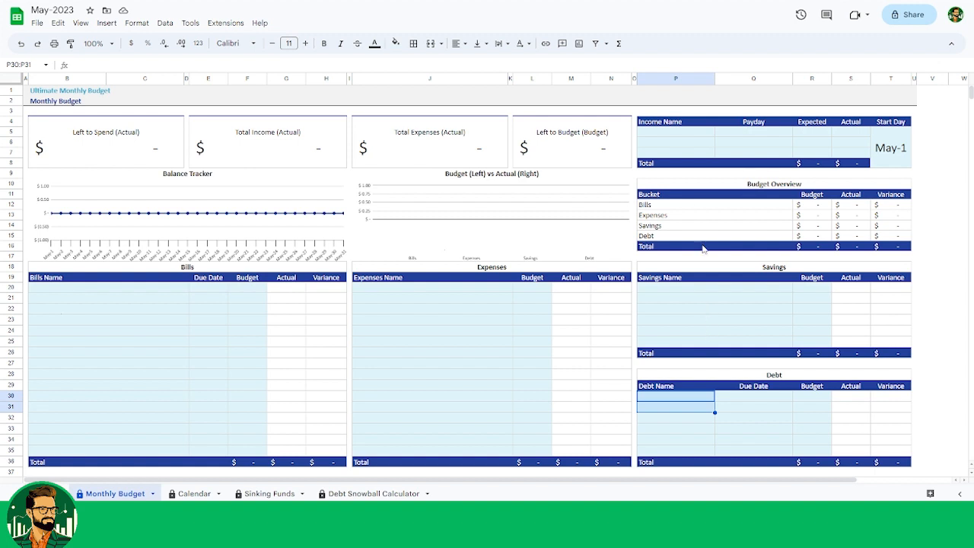
- Enter Paycheck #1 in the first income row with payday 5/1 and an expected amount of 2500
left_click(673, 135)
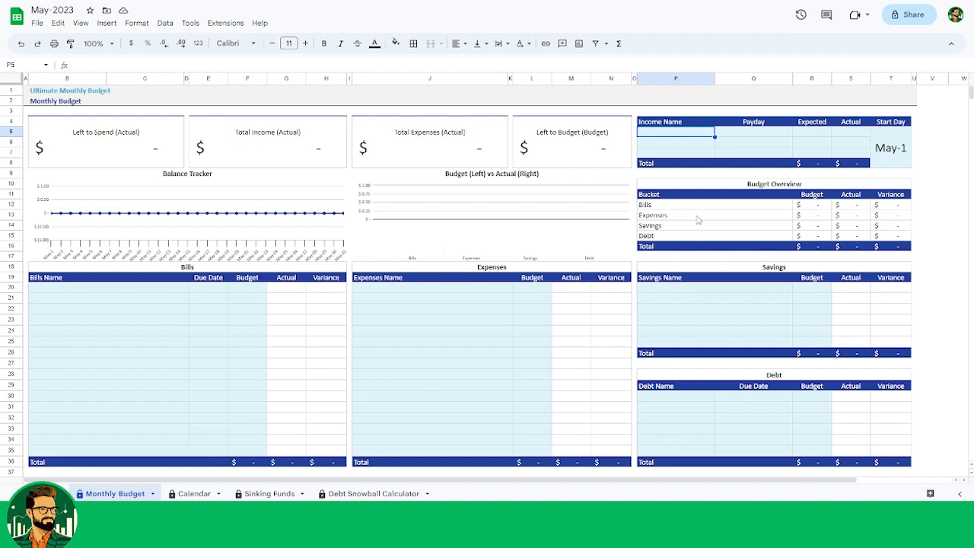
type("Paycheck #1")
key("Tab")
type("5/1")
key("Tab")
type("2500")
key("Tab")
type("2500")
key("Return")
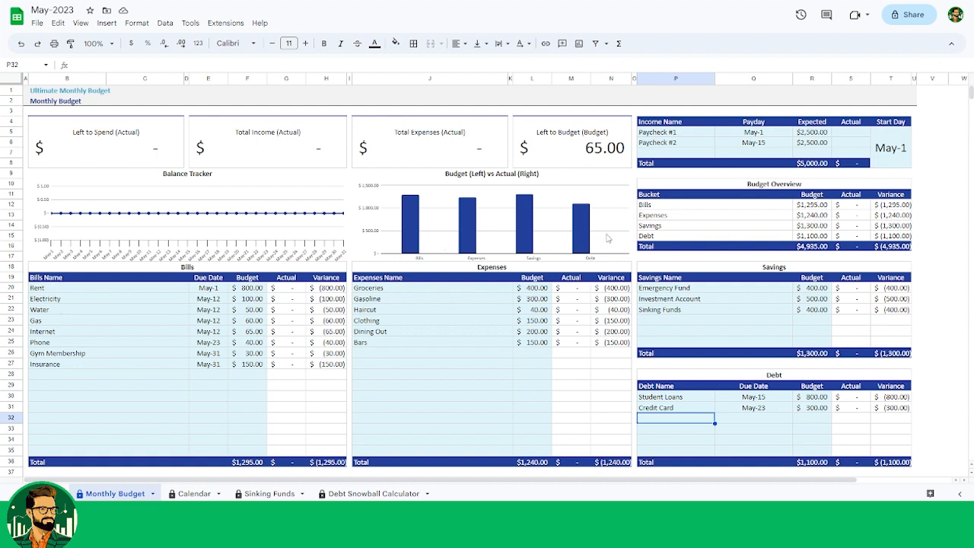
- Enter actual income of 2500 for both Paycheck #1 and Paycheck #2
left_click(547, 127)
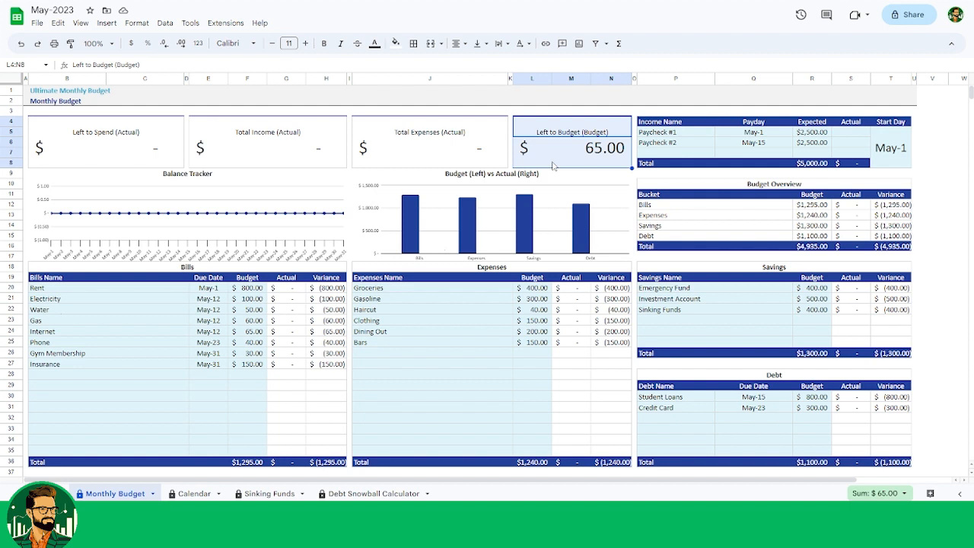
left_click(851, 134)
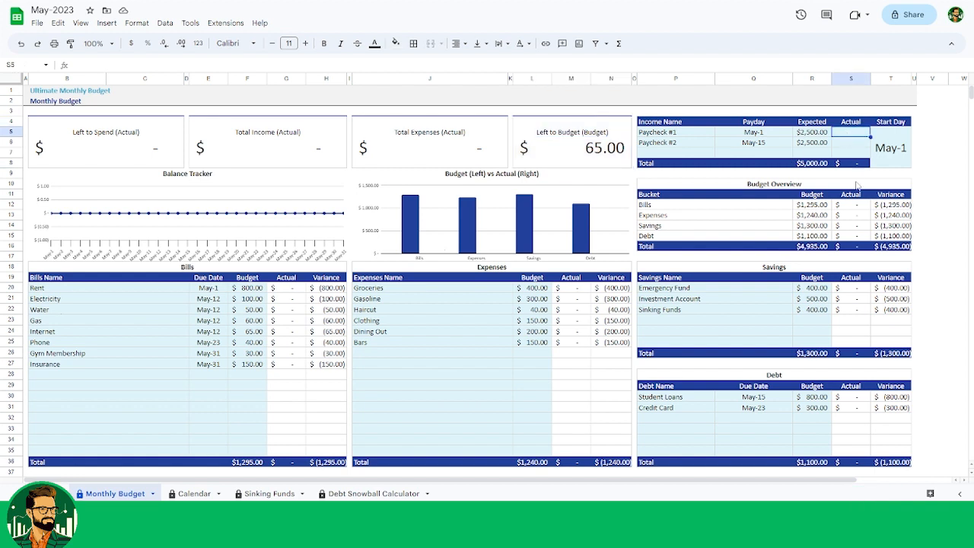
type("2500")
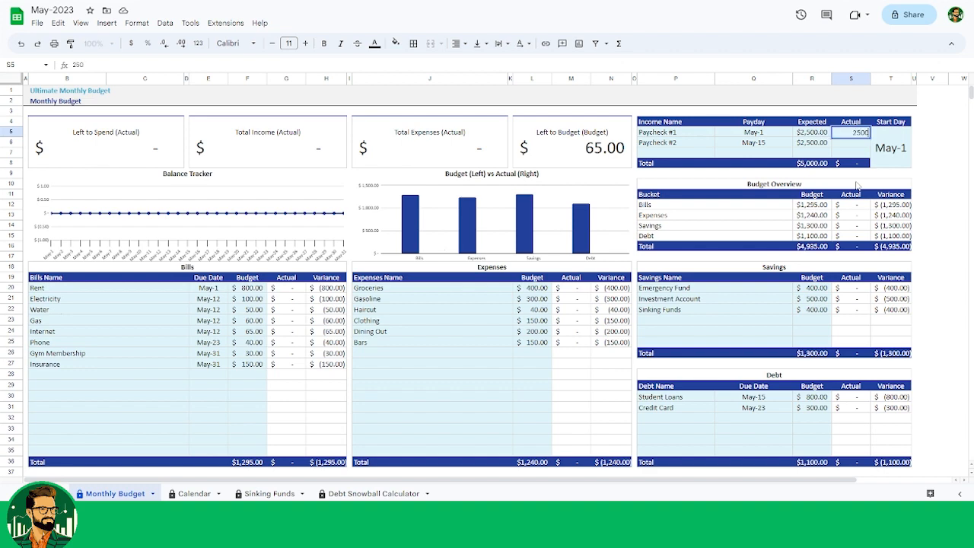
key("Return")
type("2,500")
key("Return")
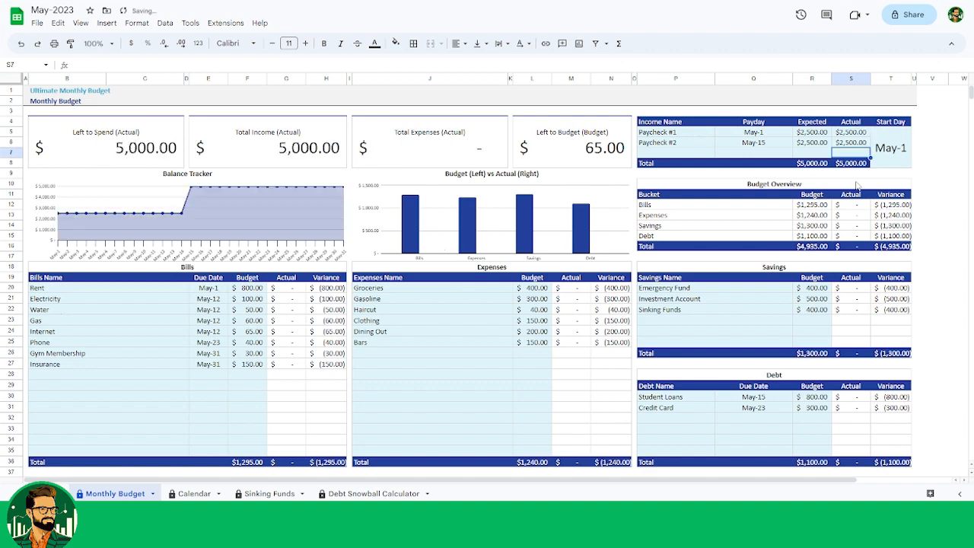
- Examine the Transaction Tracker's Date, Amount, Budget Name and Notes columns, including the date picker
scroll(642, 248, "down", 5)
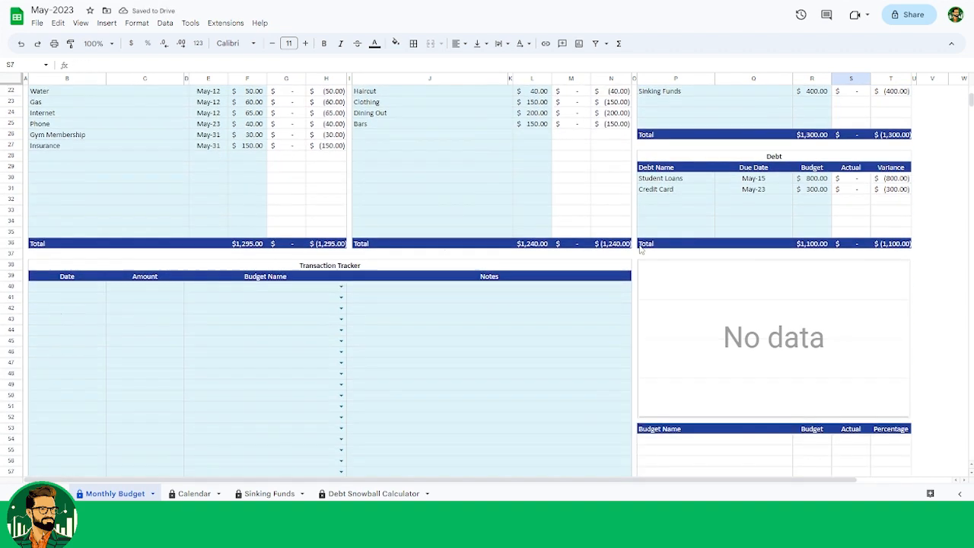
scroll(609, 232, "down", 2)
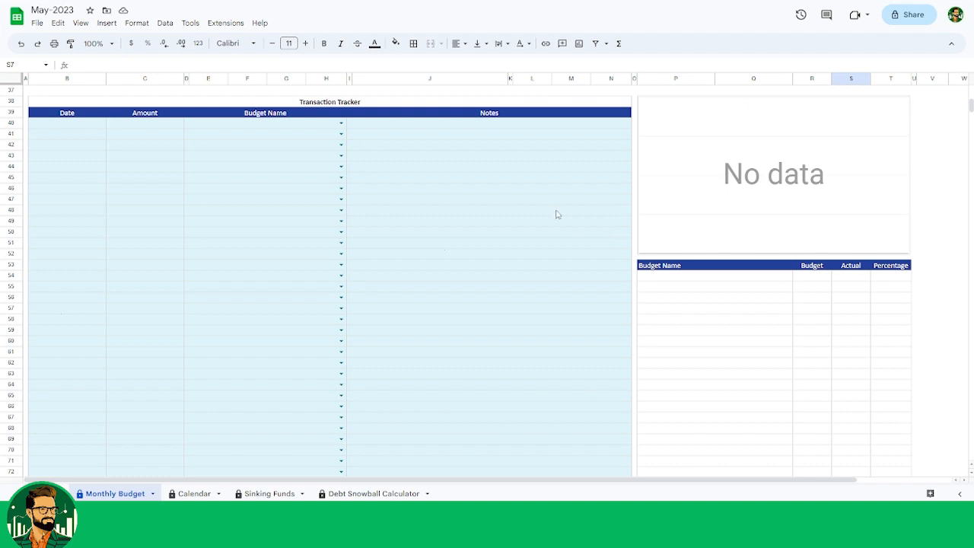
left_click(74, 122)
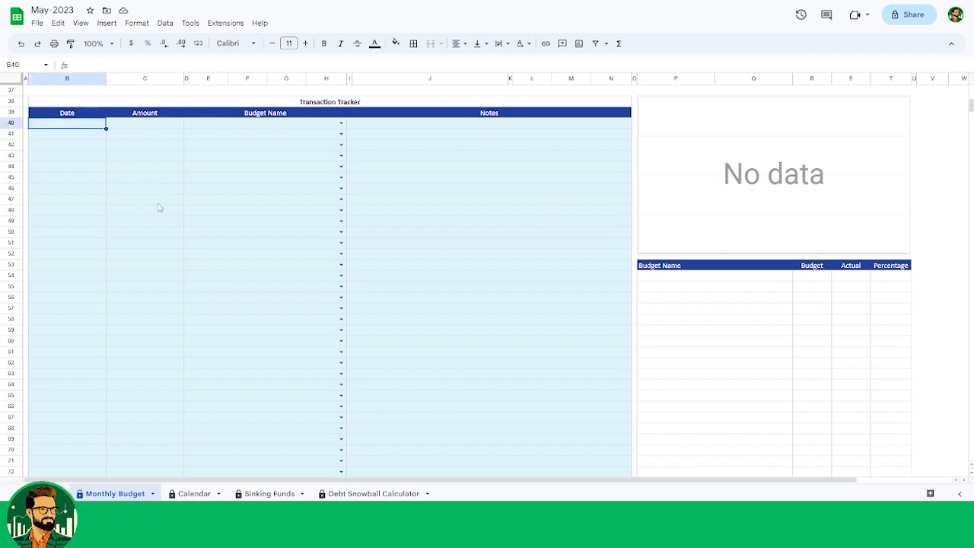
double_click(70, 127)
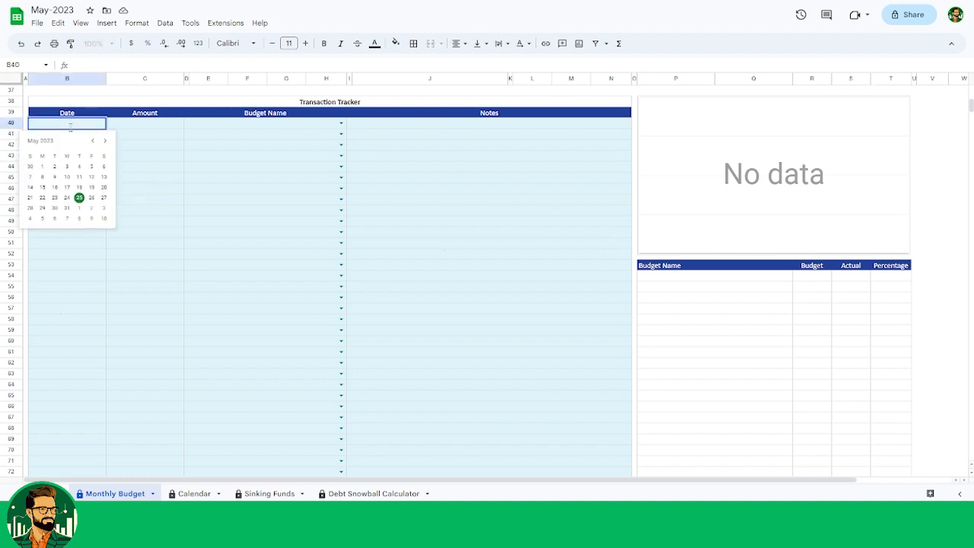
left_click(137, 127)
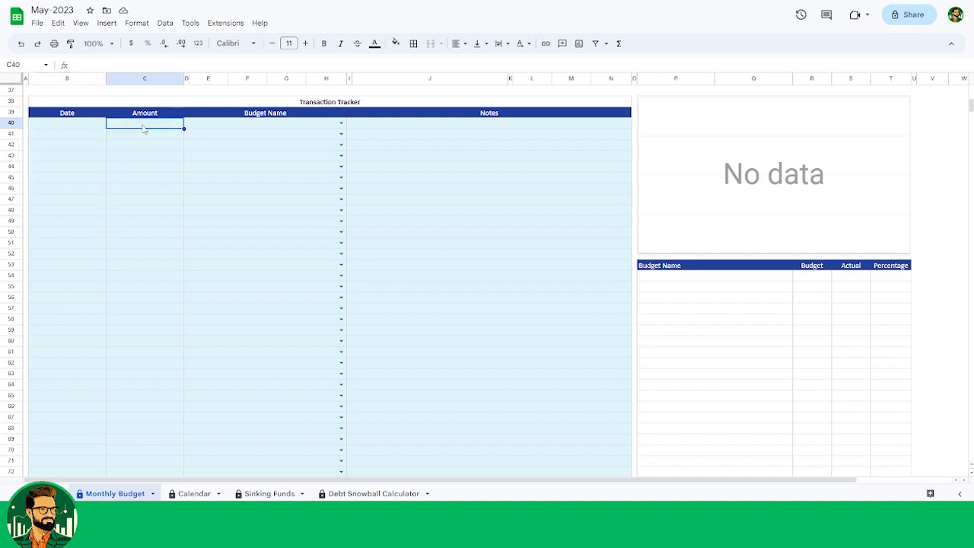
left_click(341, 124)
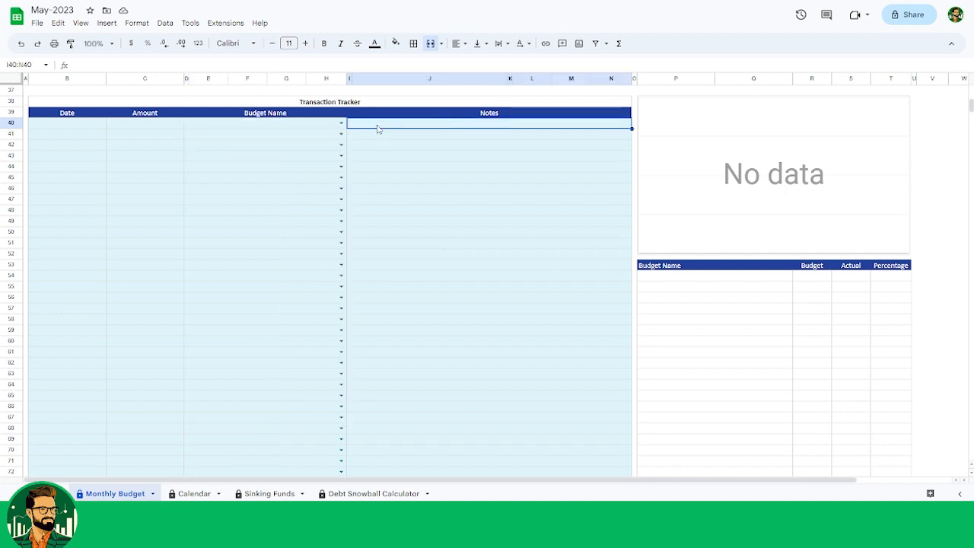
left_click(377, 129)
- Log transactions in the Transaction Tracker, including 600 for Emergency Fund on May-8 and 100 for Groceries on 5/9
left_click(76, 129)
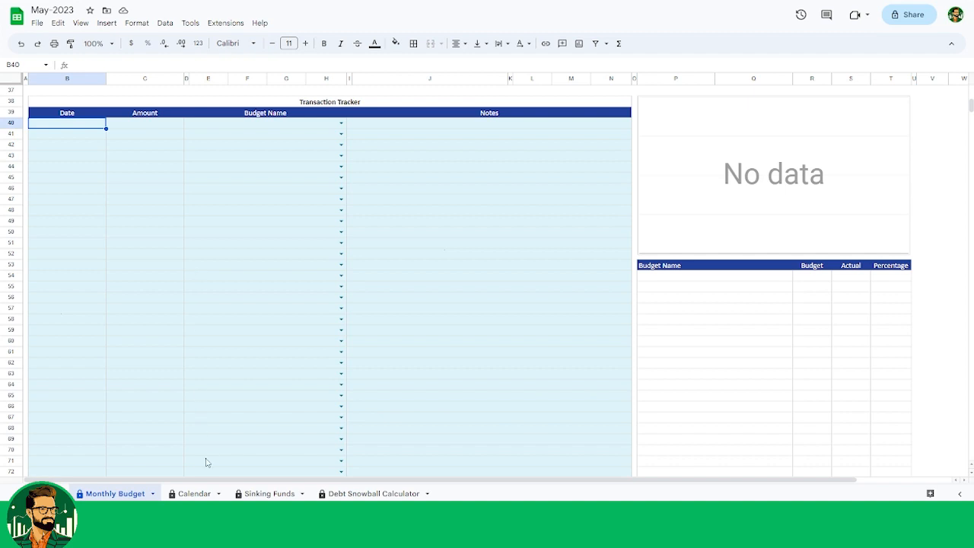
key("Return")
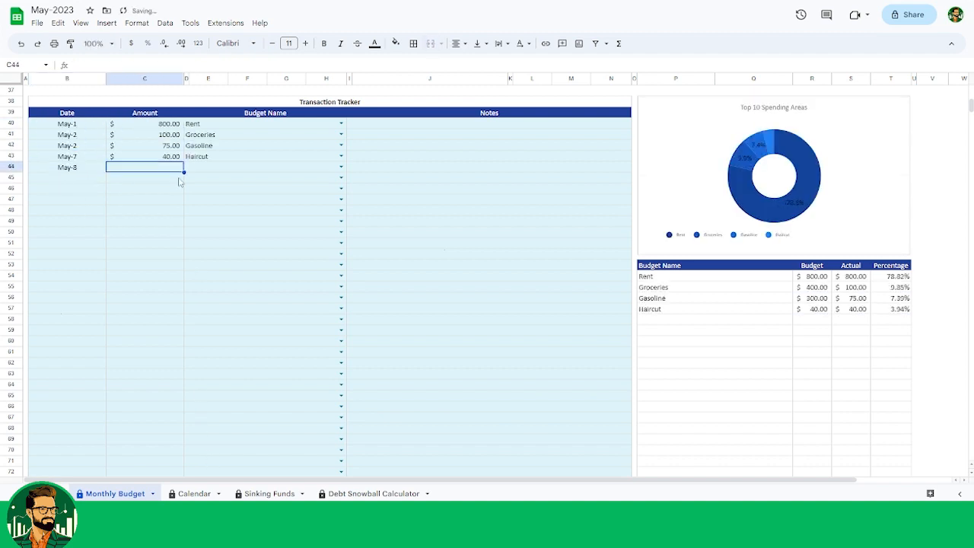
type("600")
key("Tab")
type("Emergency Fund")
key("Return")
type("5/9")
key("Tab")
type("100")
key("Tab")
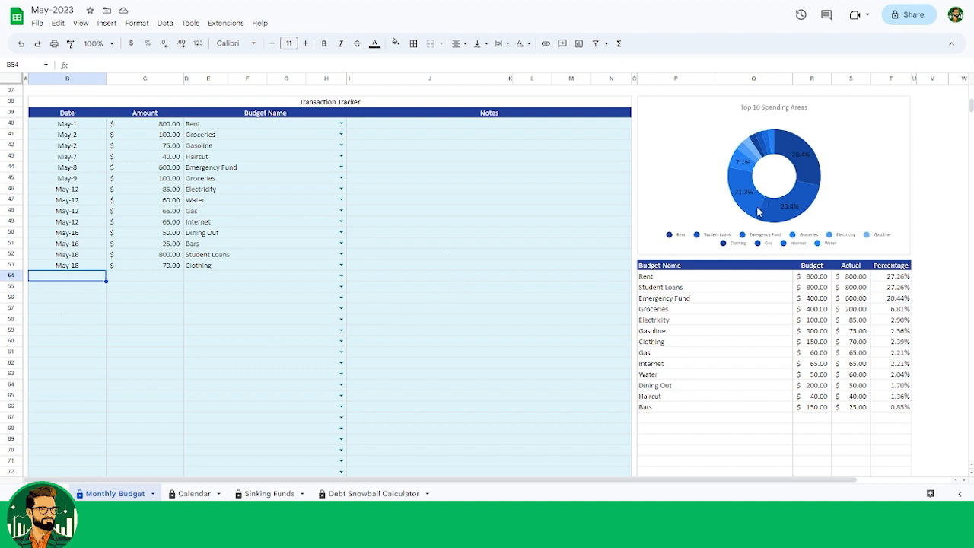
- Review the spending breakdown by budget name, the Left to Spend, Total Income and Total Expenses summaries, and the Balance Tracker chart
left_click_drag(659, 268, 895, 430)
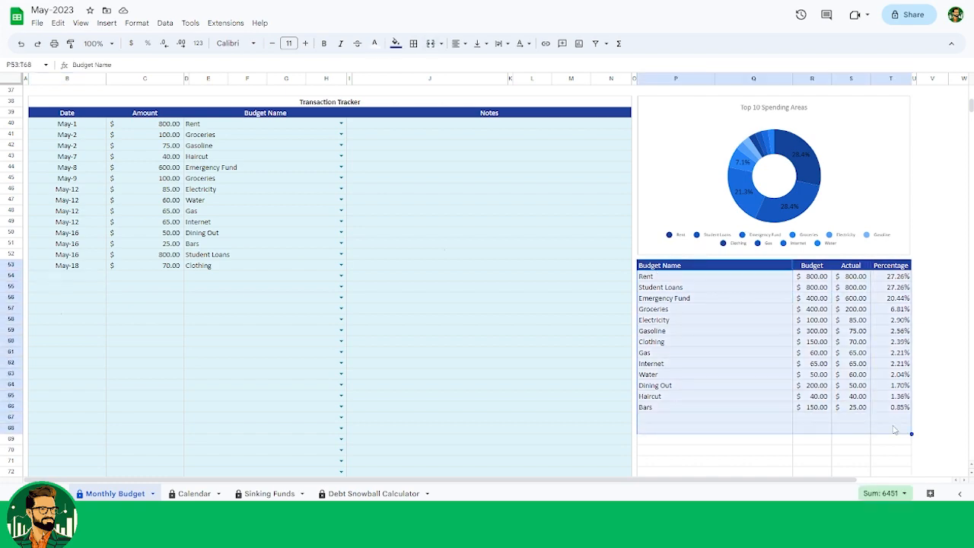
left_click(87, 322)
scroll(132, 303, "up", 5)
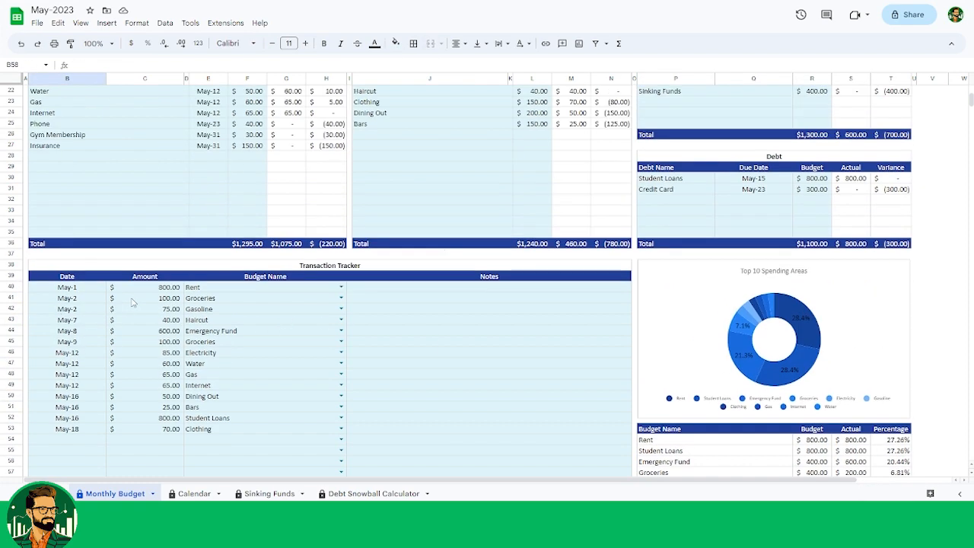
scroll(132, 303, "up", 7)
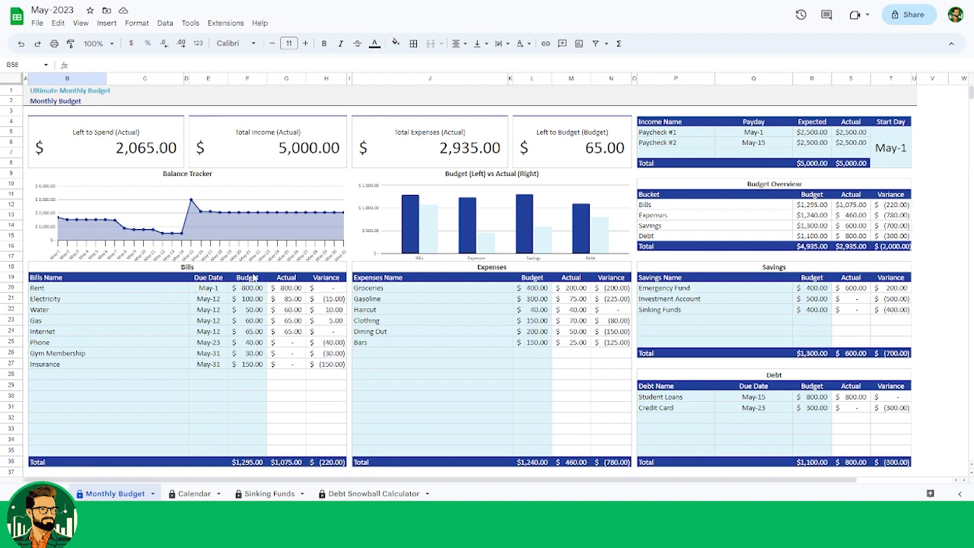
left_click(146, 147)
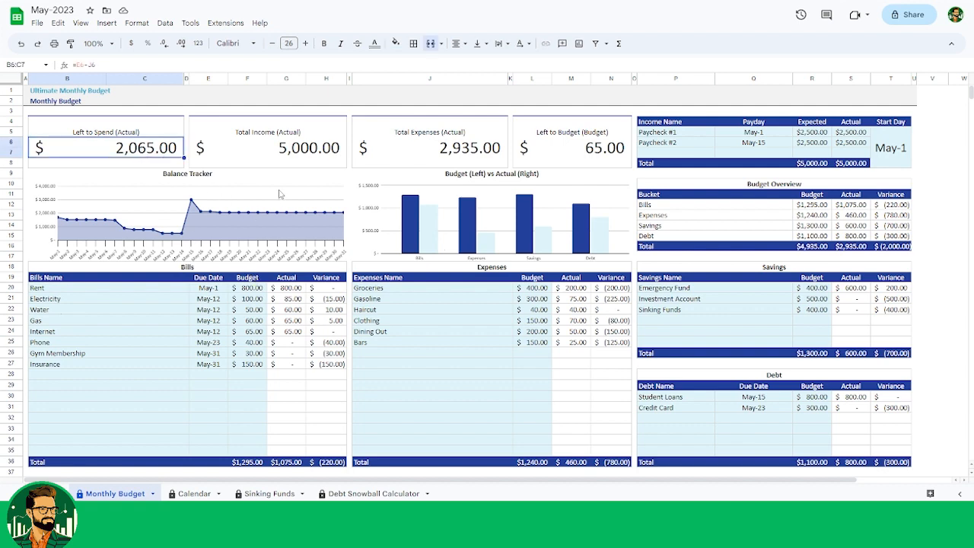
left_click(242, 154)
left_click(404, 145)
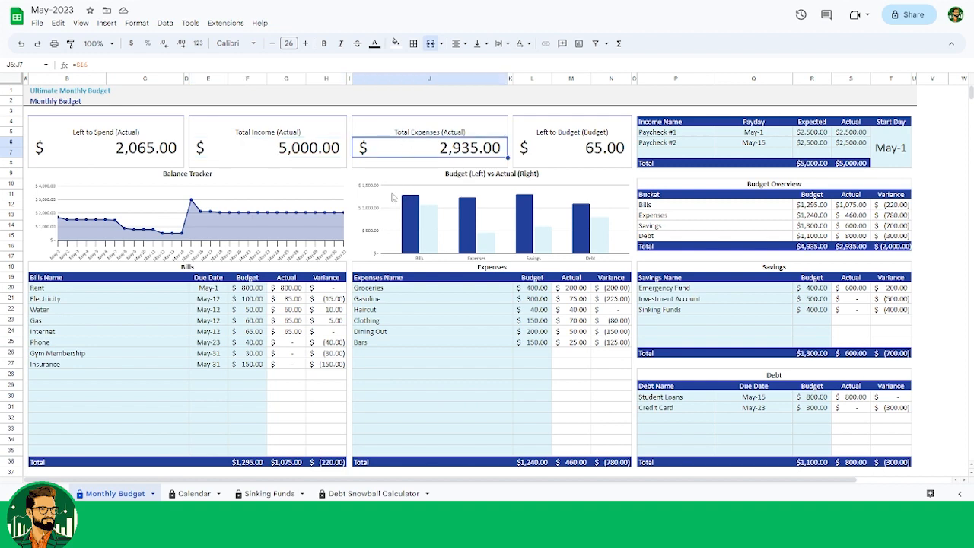
left_click(147, 204)
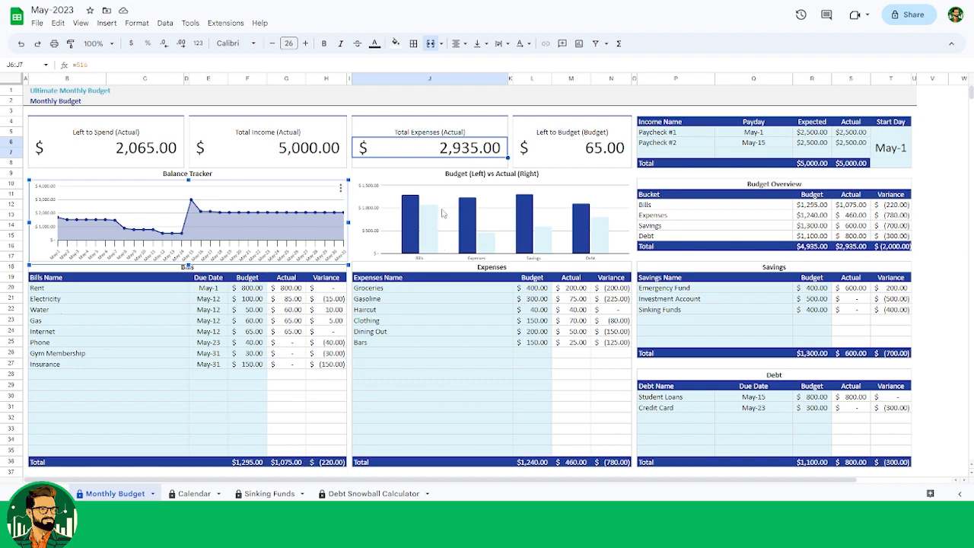
- Review the Budget vs Actual chart, the Budget Overview's Budget, Actual and Variance columns, and the Actual and Variance figures under Bills
left_click(404, 186)
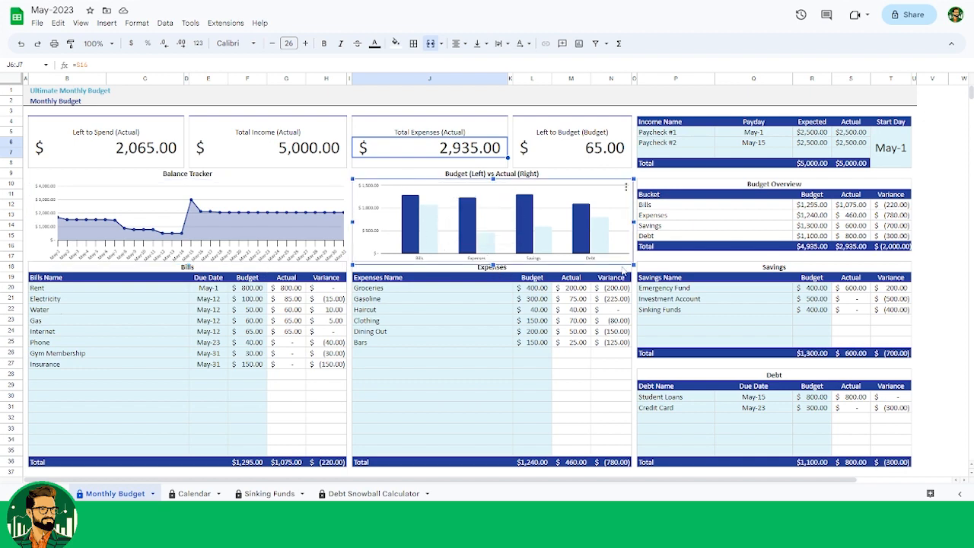
left_click_drag(688, 187, 860, 252)
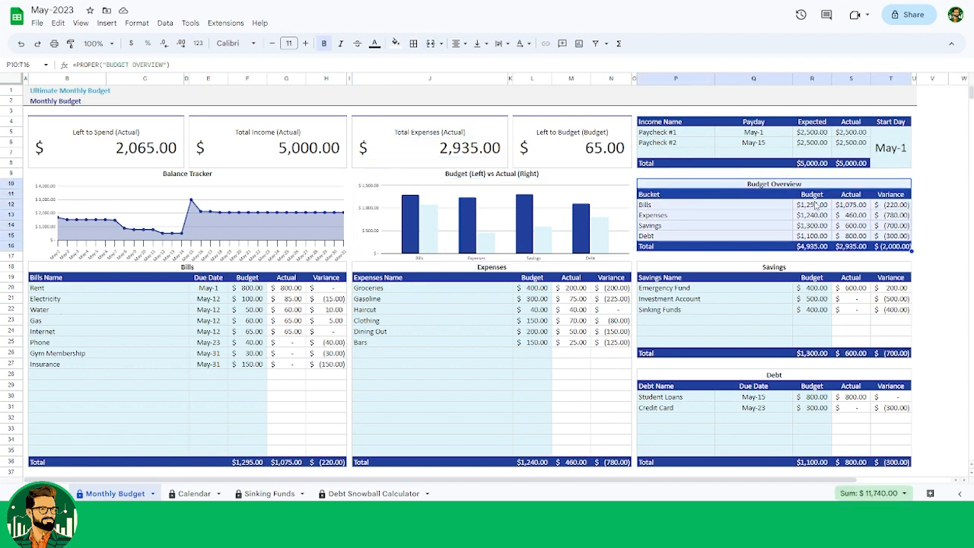
left_click_drag(816, 204, 816, 237)
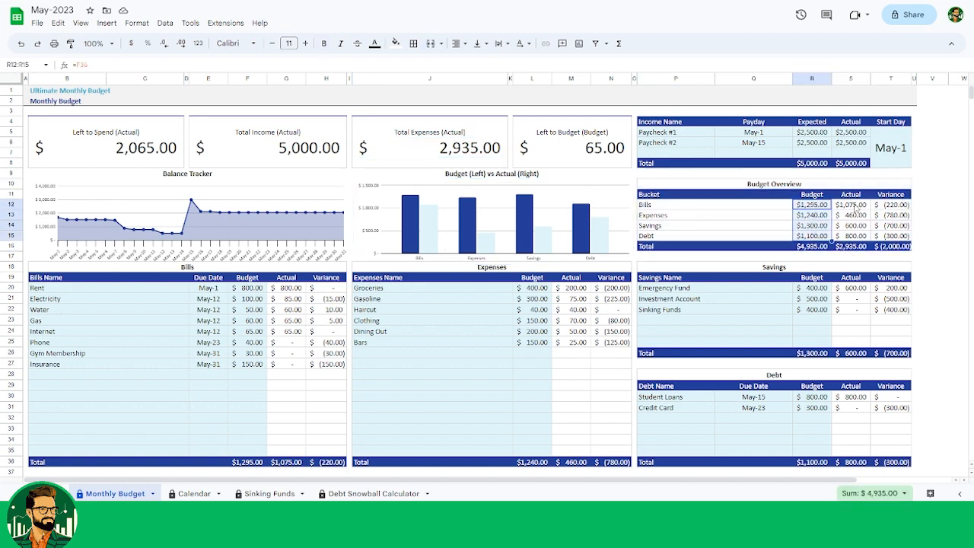
left_click_drag(854, 206, 856, 236)
left_click_drag(898, 206, 883, 243)
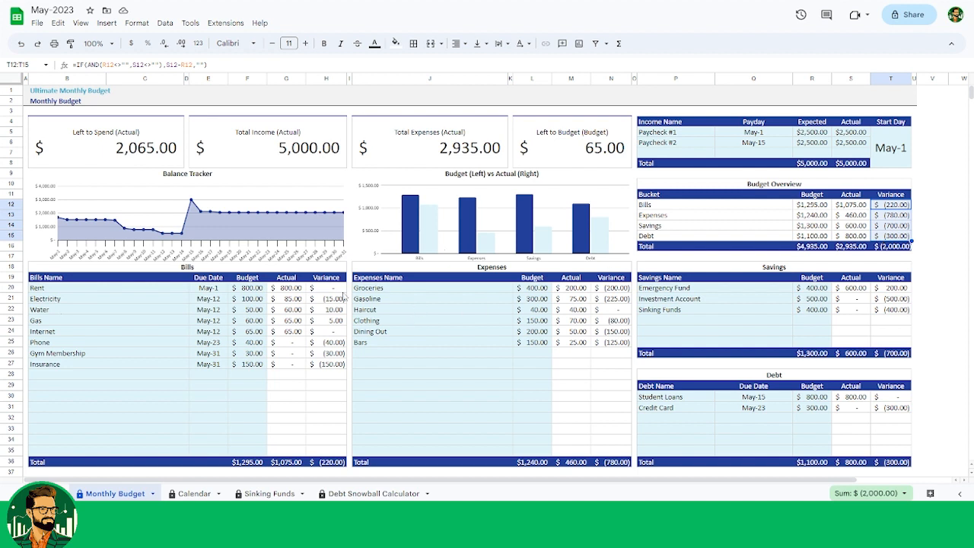
left_click(287, 289)
left_click_drag(289, 296, 346, 413)
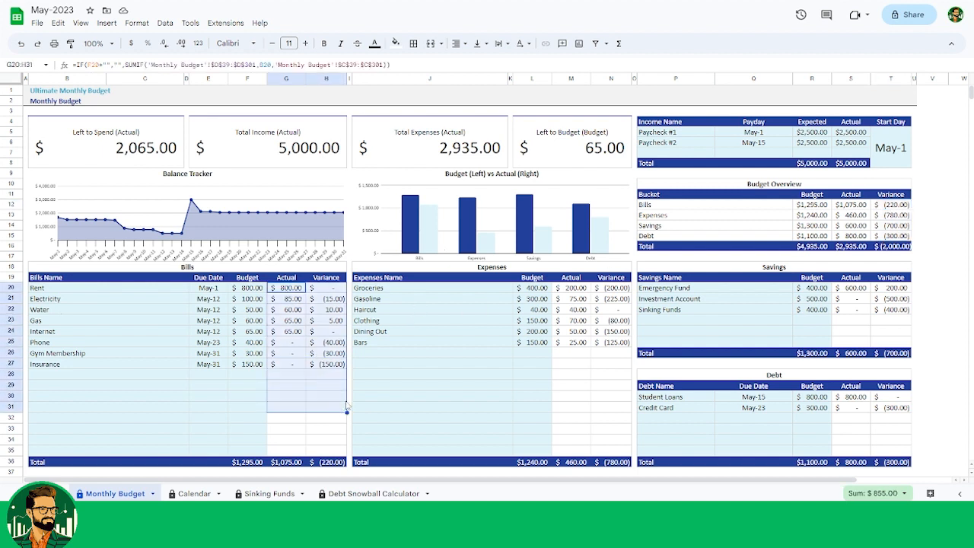
left_click(571, 364)
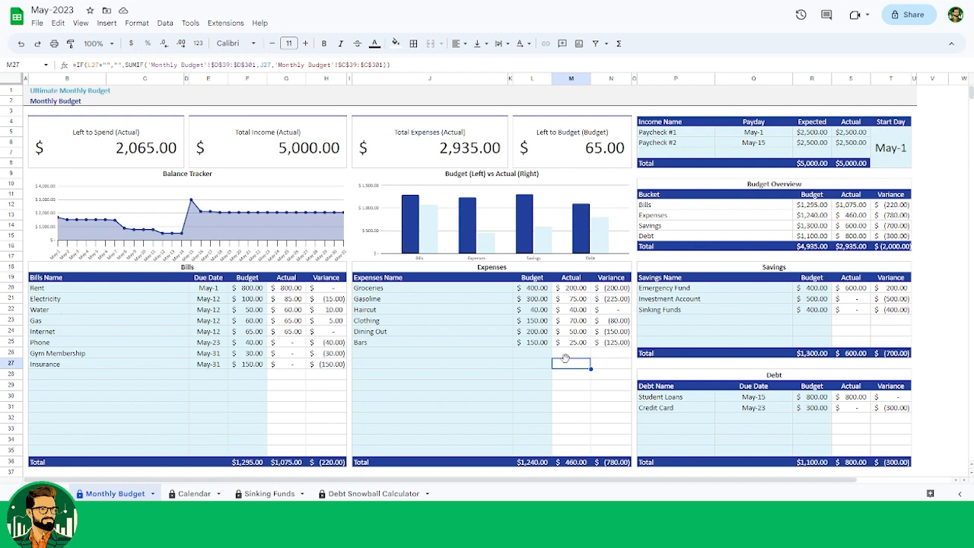
- Mark Rent, Electricity, Water, Gas, Internet and Student Loans as paid on the Calendar sheet
left_click(190, 495)
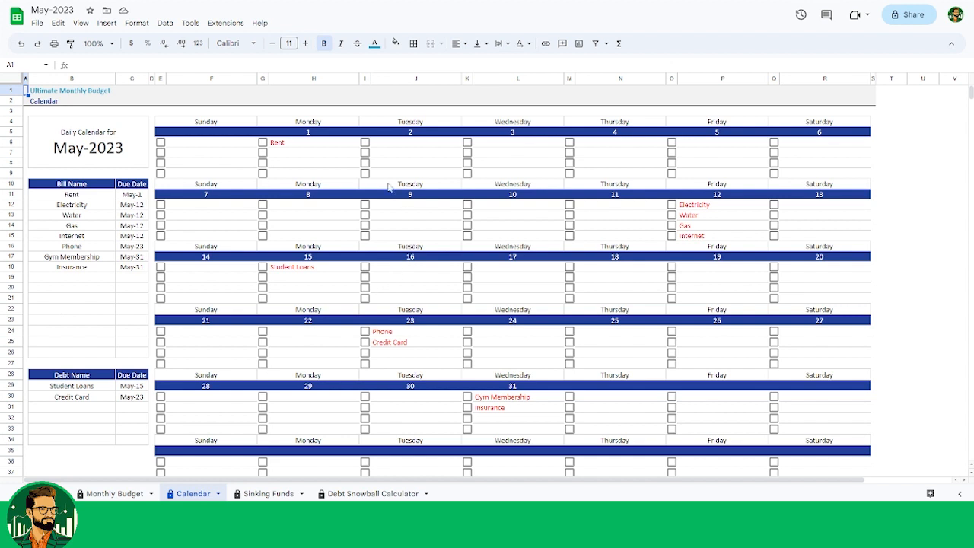
left_click(263, 144)
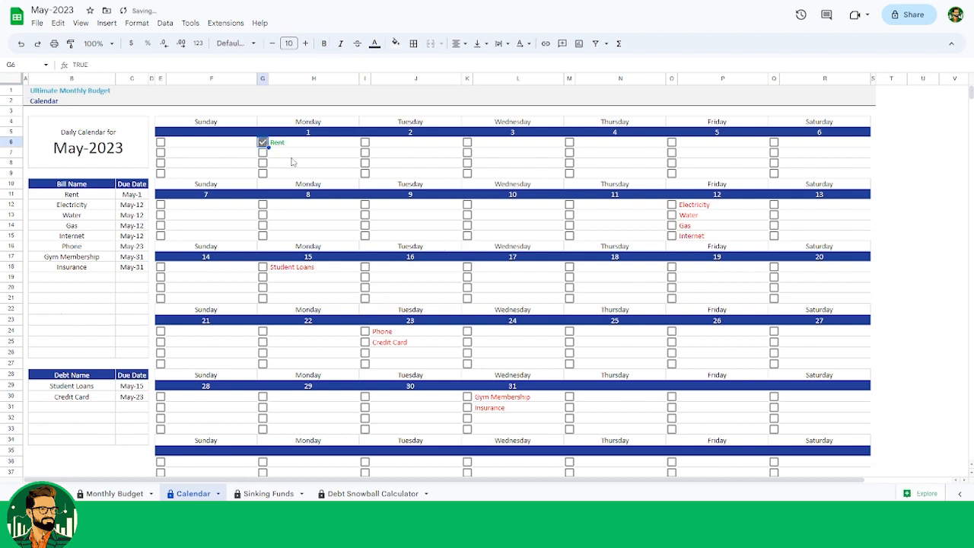
left_click(672, 205)
left_click(671, 214)
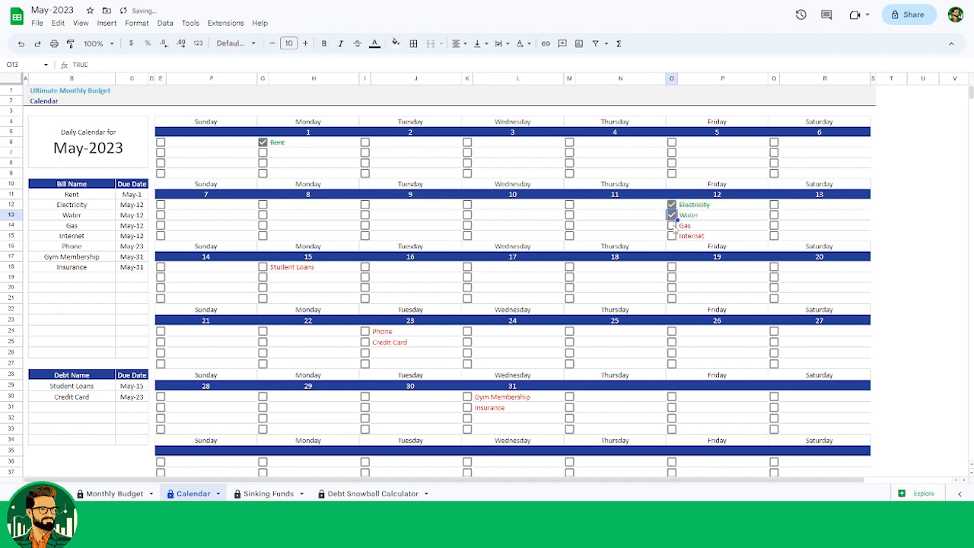
left_click(671, 226)
left_click(672, 236)
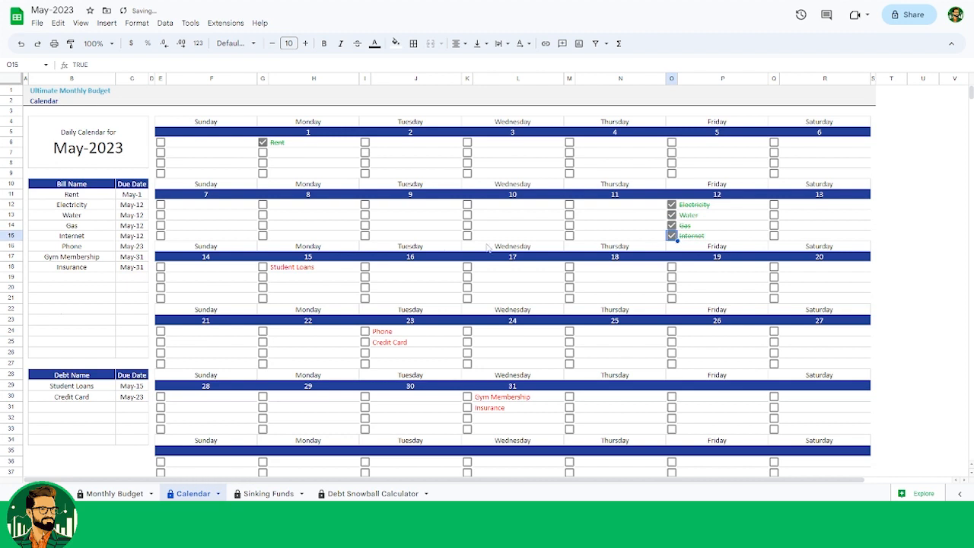
left_click(264, 268)
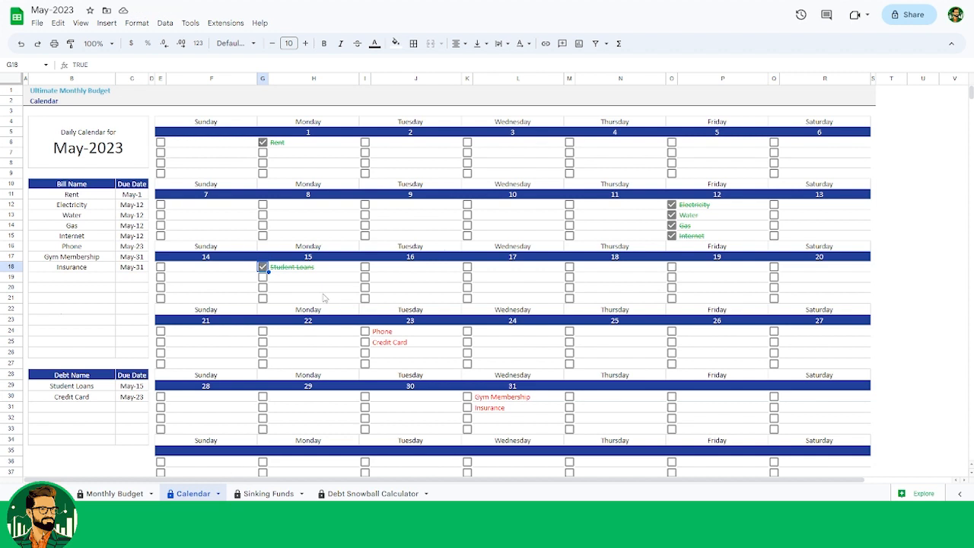
- Log Sinking Funds contributions through Apr-30 in the Contributions Tracker: 200 monthly for Kitchen Renovation and 100 each for New Car and Christmas
left_click(270, 493)
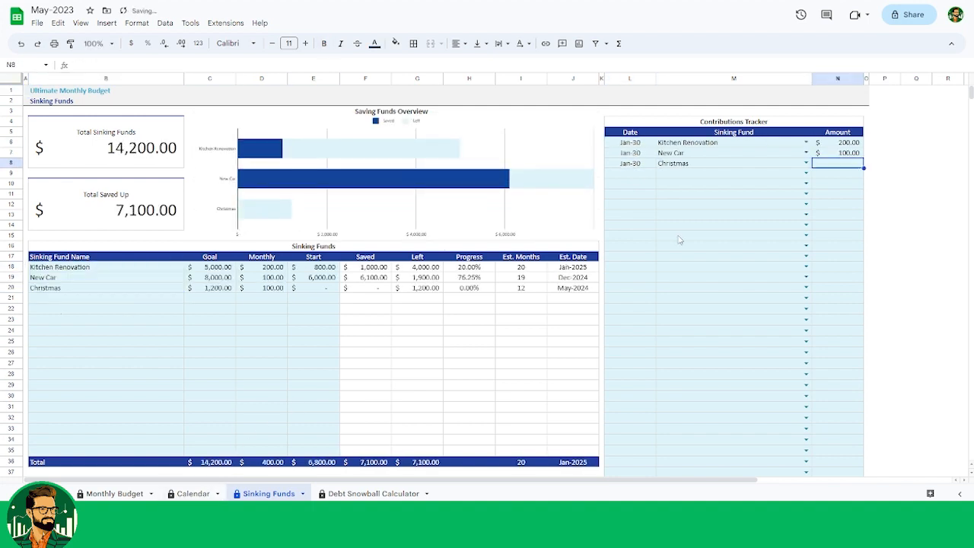
type("100")
key("Return")
type("2/27")
key("Tab")
type("Kitchen Renovation")
key("Tab")
type("200")
key("Return")
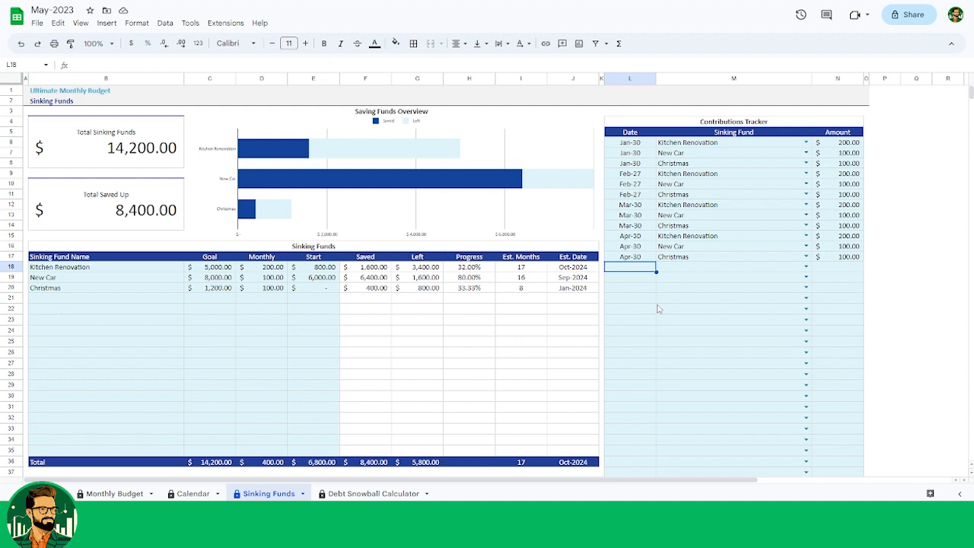
- Examine the Sinking Fund Name, Goal, Monthly and Start columns and the logged entries in the Contributions Tracker
left_click_drag(140, 262, 134, 288)
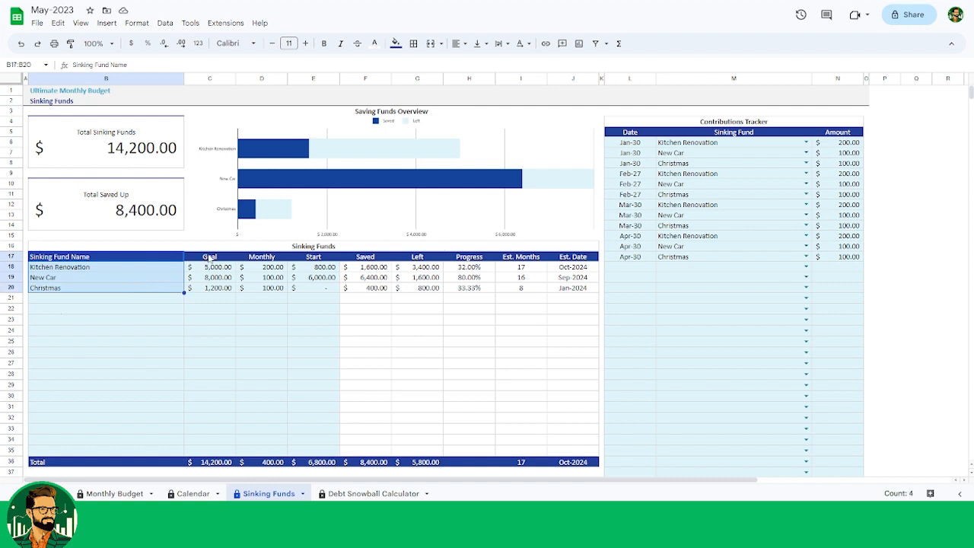
left_click_drag(209, 266, 207, 289)
left_click(261, 259)
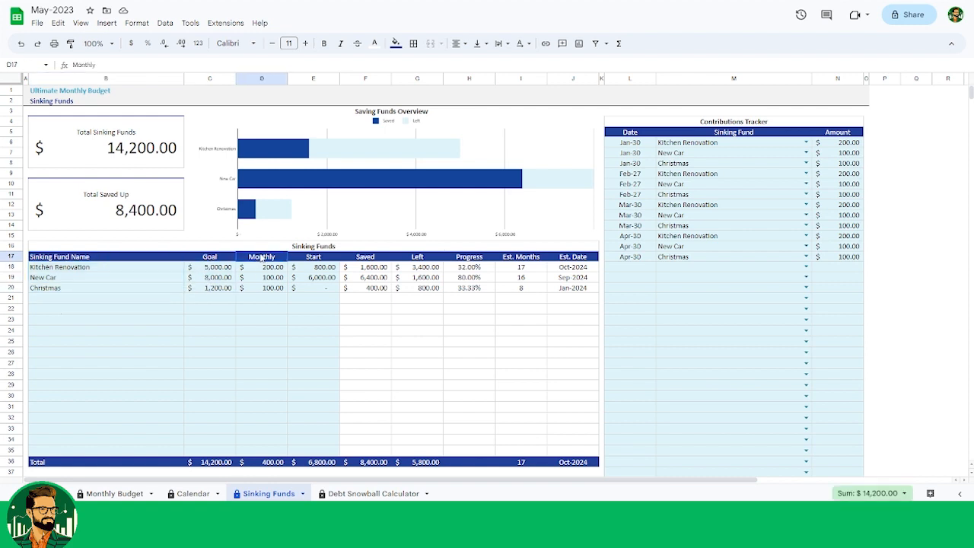
left_click_drag(261, 258, 265, 293)
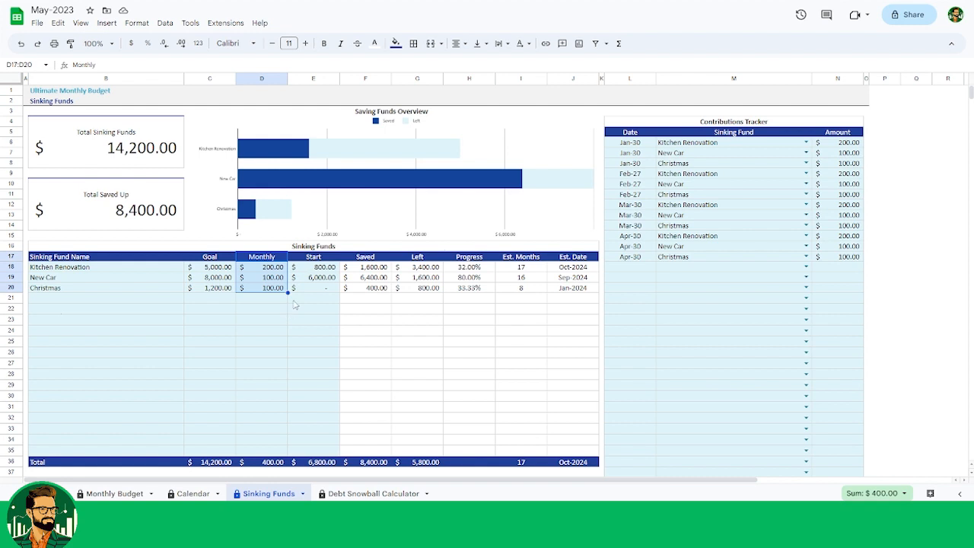
left_click_drag(310, 261, 308, 291)
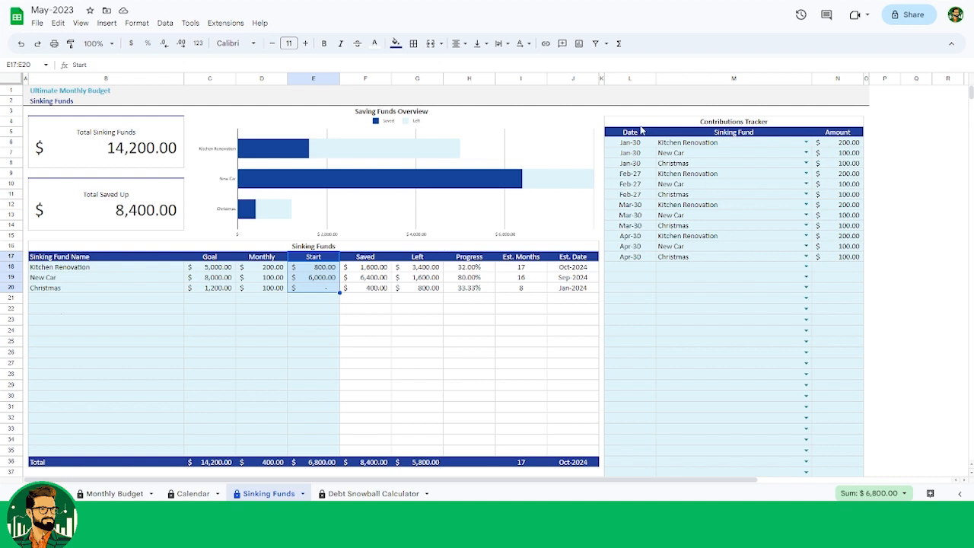
left_click_drag(641, 131, 757, 271)
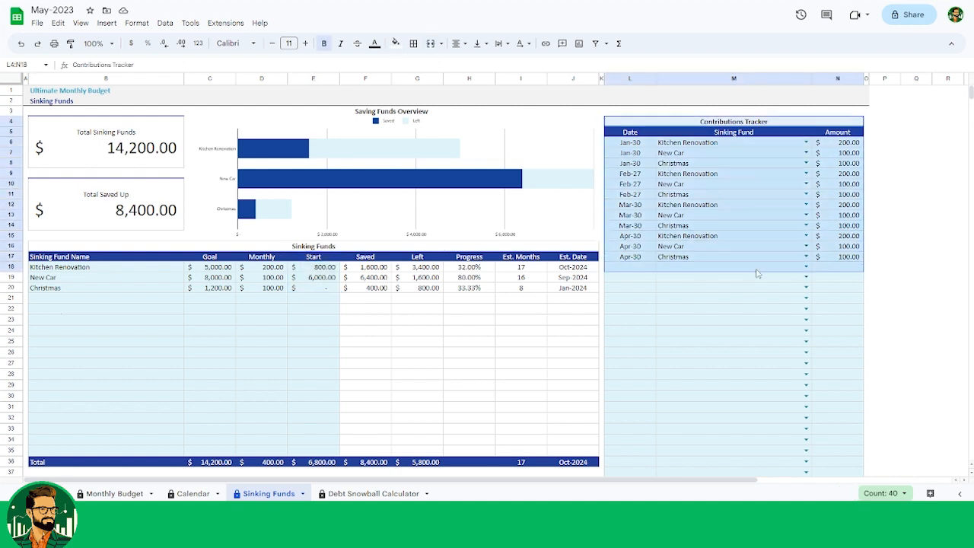
left_click(684, 308)
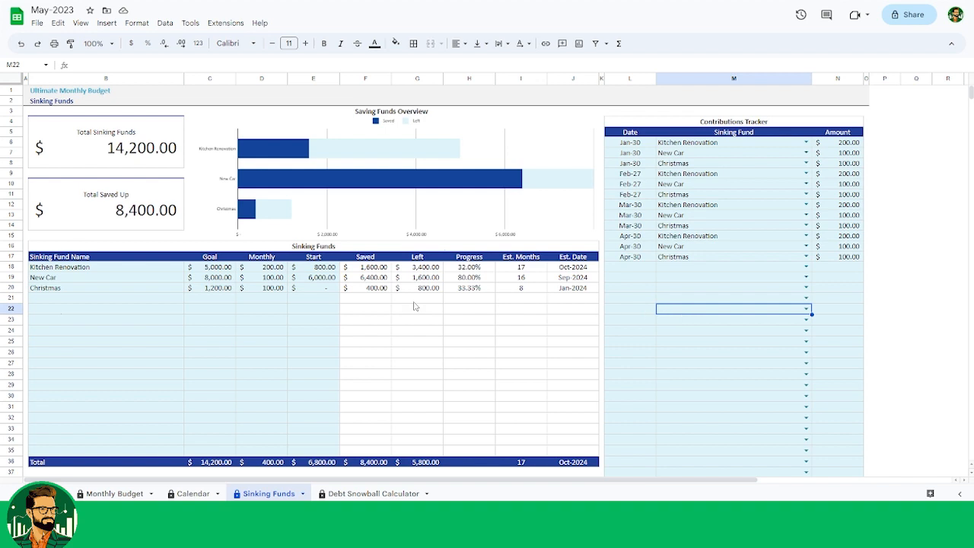
- Review the Total Sinking Funds and Total Saved Up summaries and each fund's Saved, Left, Progress, Est. Months and Est. Date
left_click(116, 155)
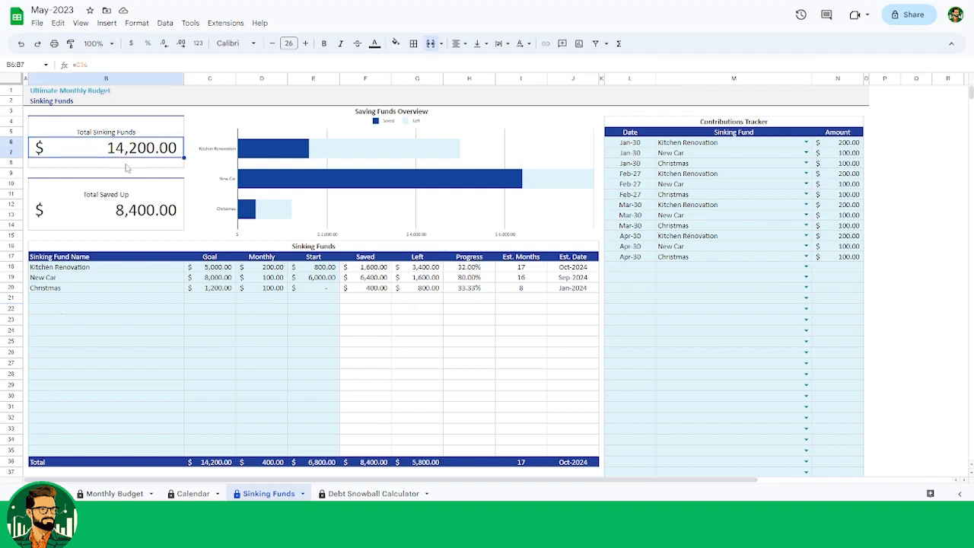
left_click(141, 209)
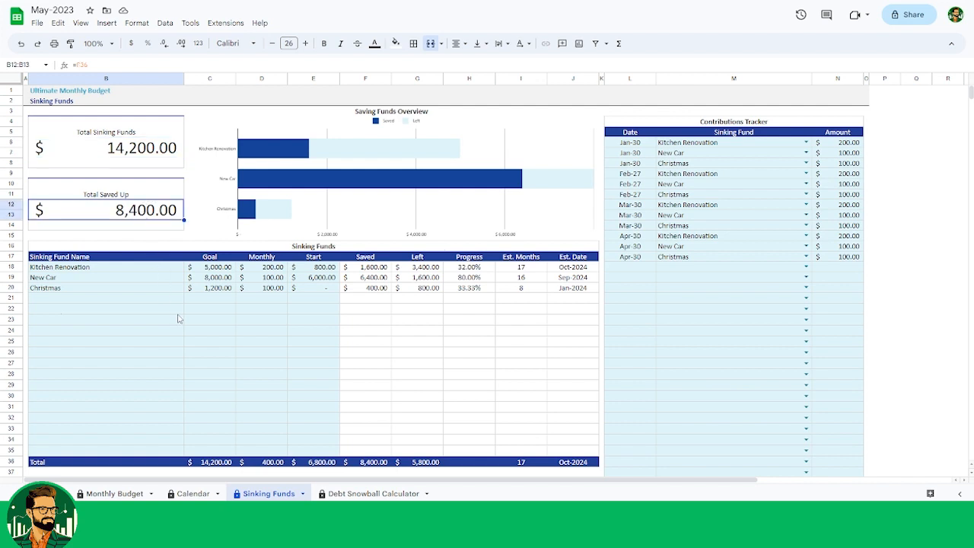
left_click_drag(364, 261, 369, 290)
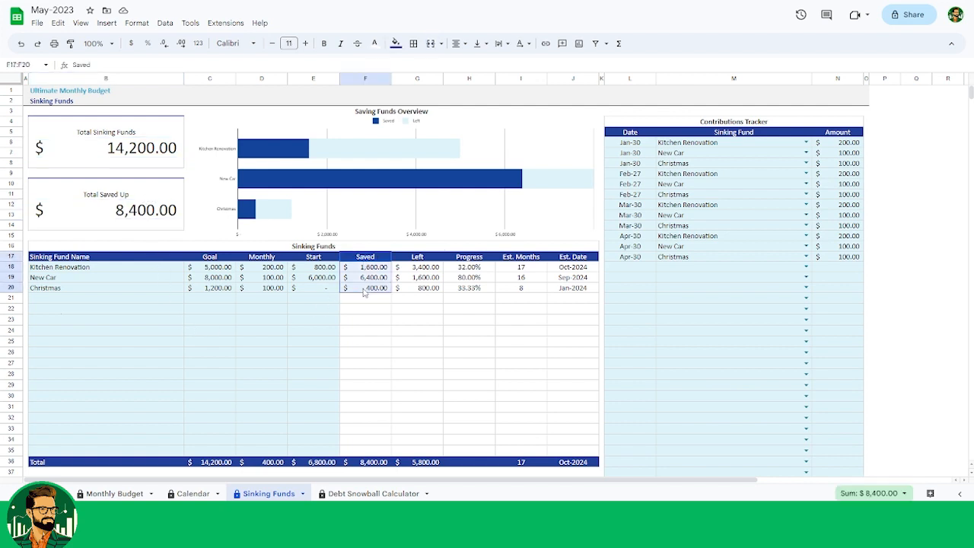
left_click_drag(425, 261, 426, 295)
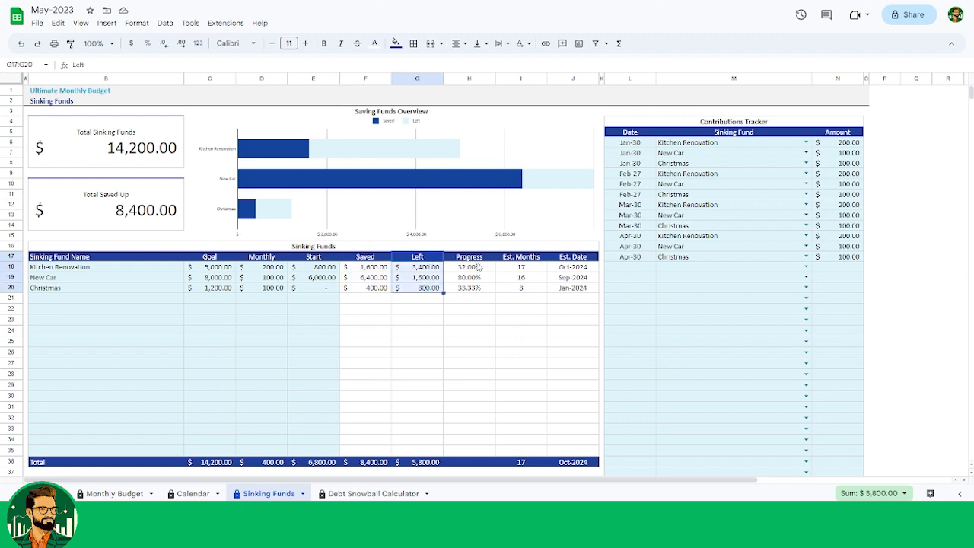
left_click_drag(470, 260, 471, 292)
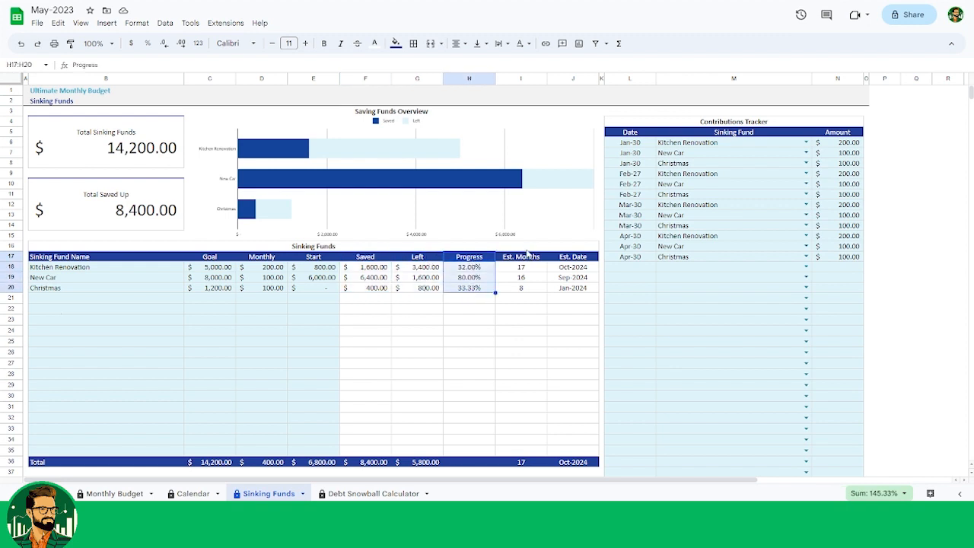
left_click_drag(525, 247, 527, 273)
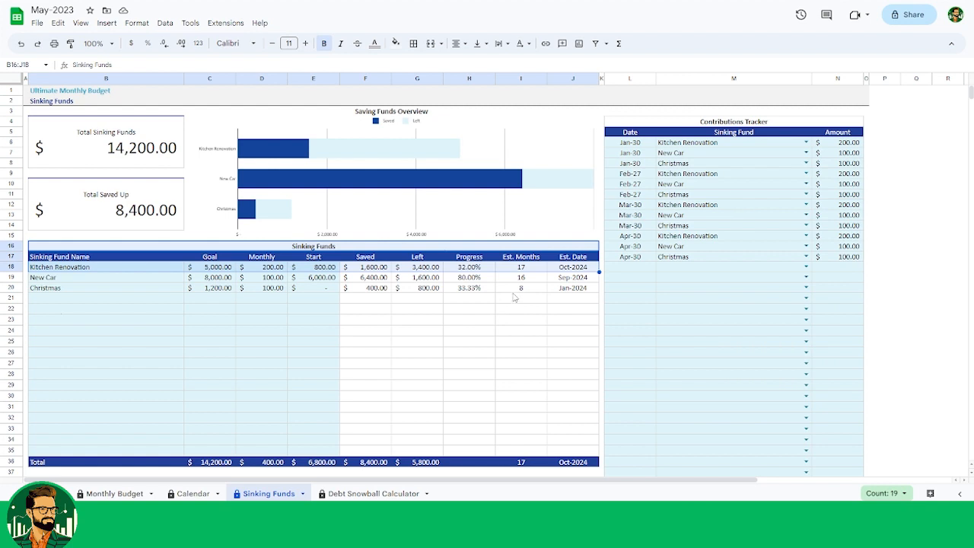
left_click(516, 289)
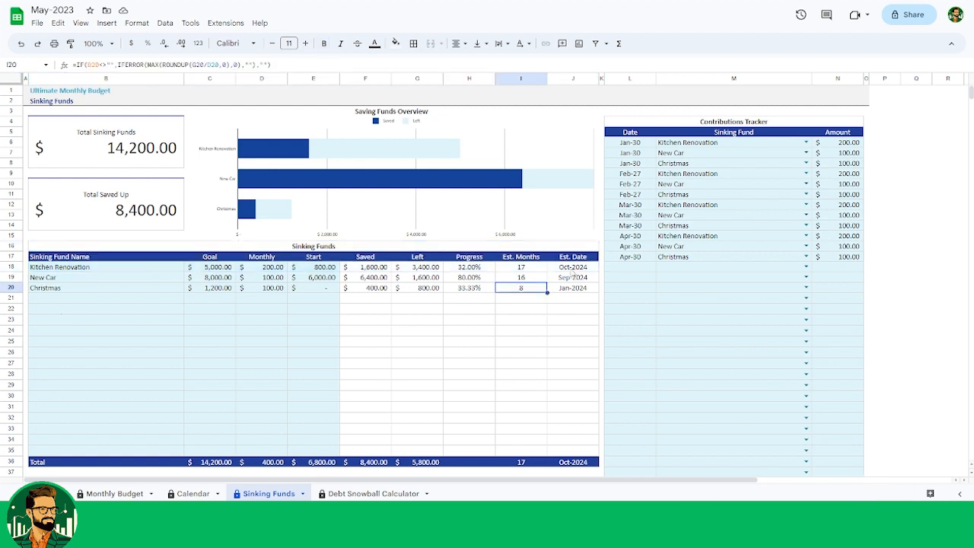
left_click_drag(572, 268, 572, 288)
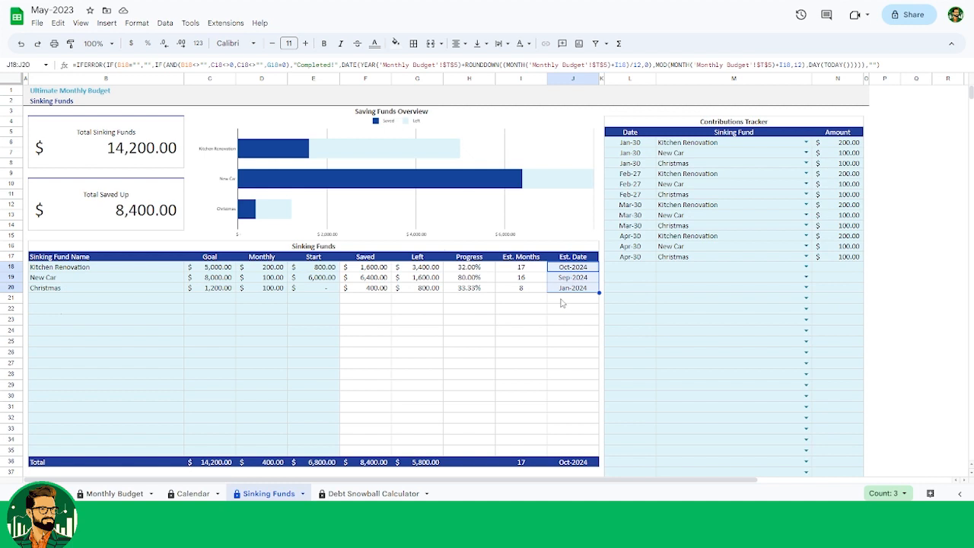
left_click(153, 310)
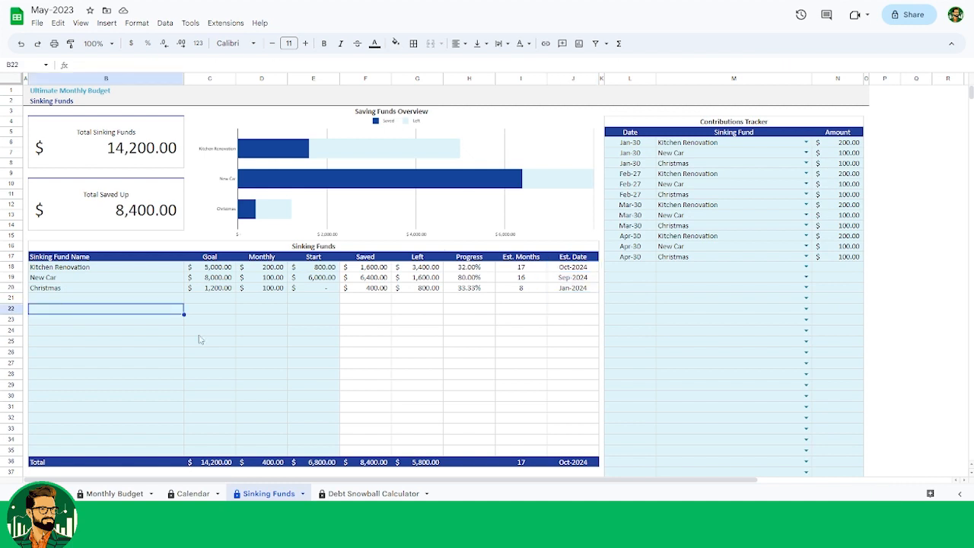
- Examine the Debt Snowball Calculator's starting date and extra payment fields and the Debts Overview's debt name, balance, interest rate and minimum payment columns
left_click(368, 494)
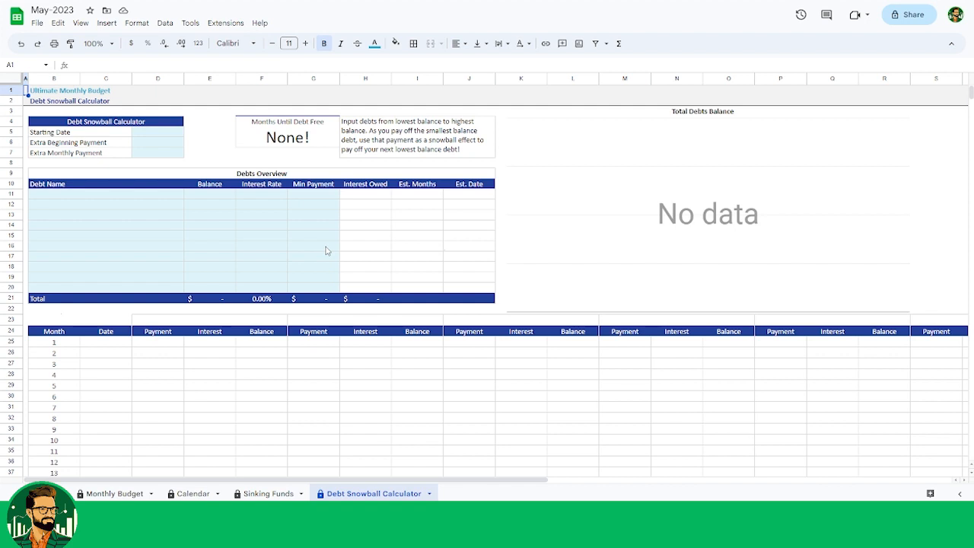
left_click(146, 134)
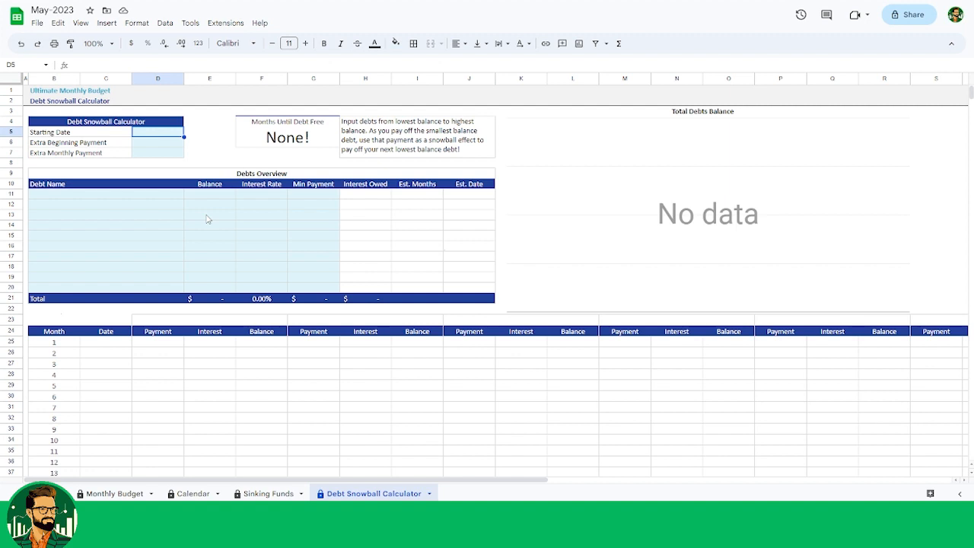
key("Down")
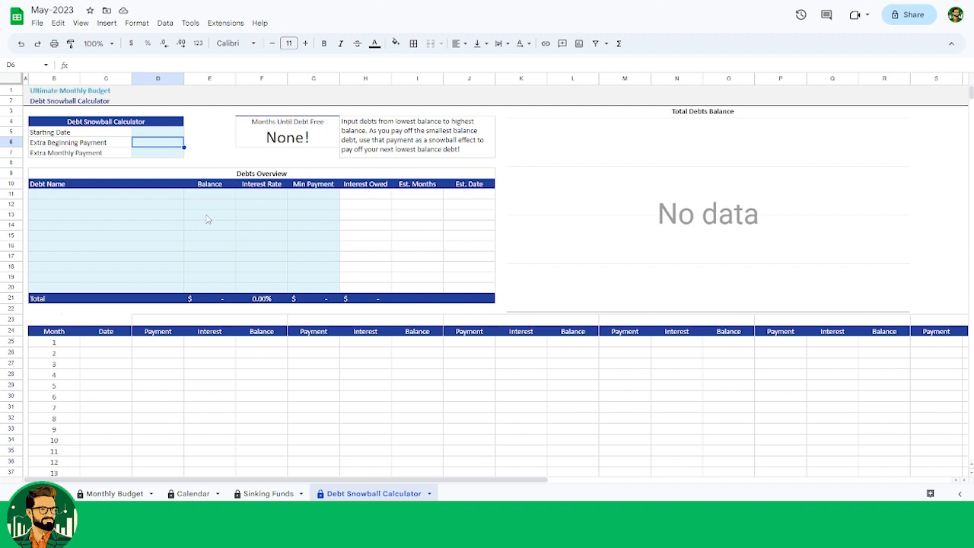
key("Down")
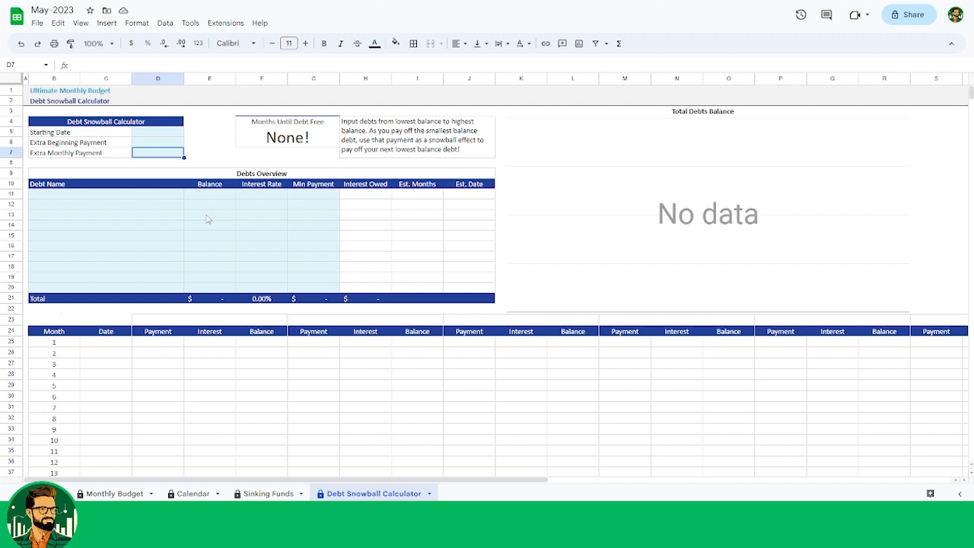
left_click(233, 185)
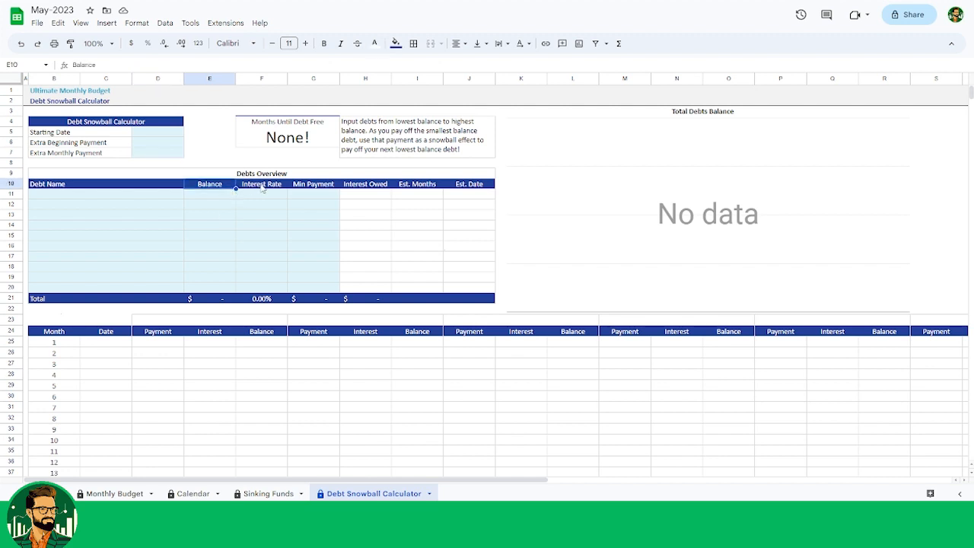
left_click(262, 188)
left_click(313, 189)
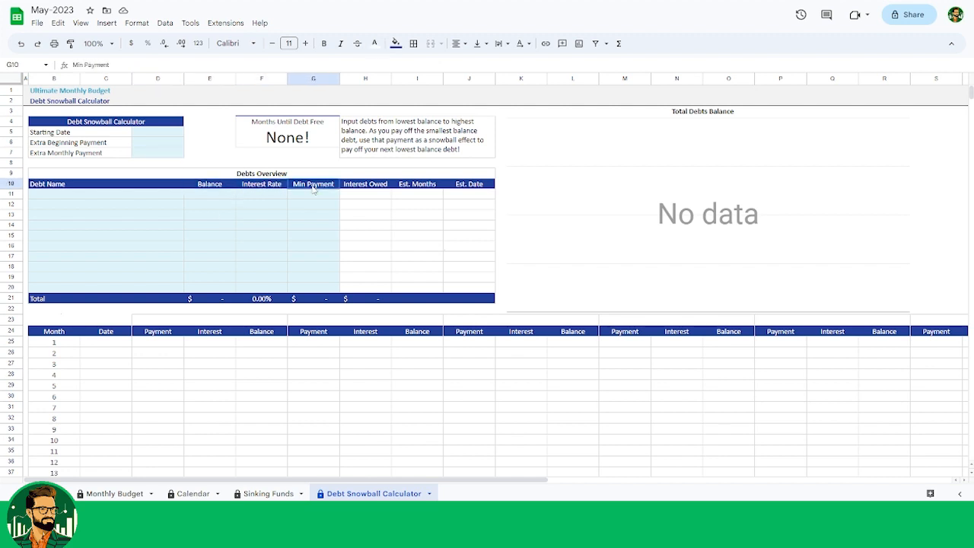
left_click(161, 195)
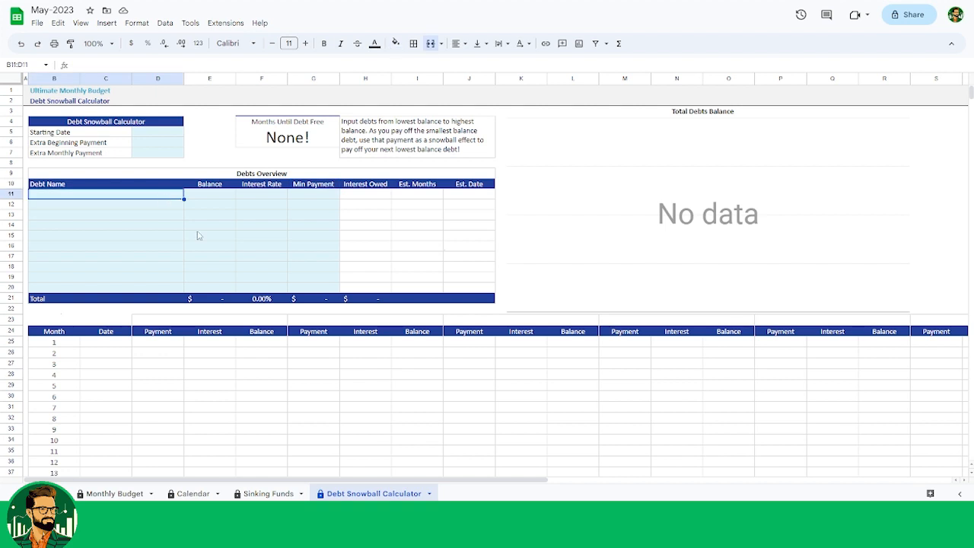
- Set the Debt Snowball Calculator's starting date to 5/1/2023, extra beginning payment to 1500 and extra monthly payment to 100
left_click(158, 132)
type("5/1/2023")
key("Return")
type("1500")
key("Return")
type("100")
- Enter Debt #1 to #6 with balance/rate/minimum payment: 10,000/5.5%/1,000; 20,000/5%/750; 30,000/6.25%/800; 50,000/6%/850; 70,000/5.75%/900; 100,000/5.25%/950
left_click(160, 196)
type("Debt #1")
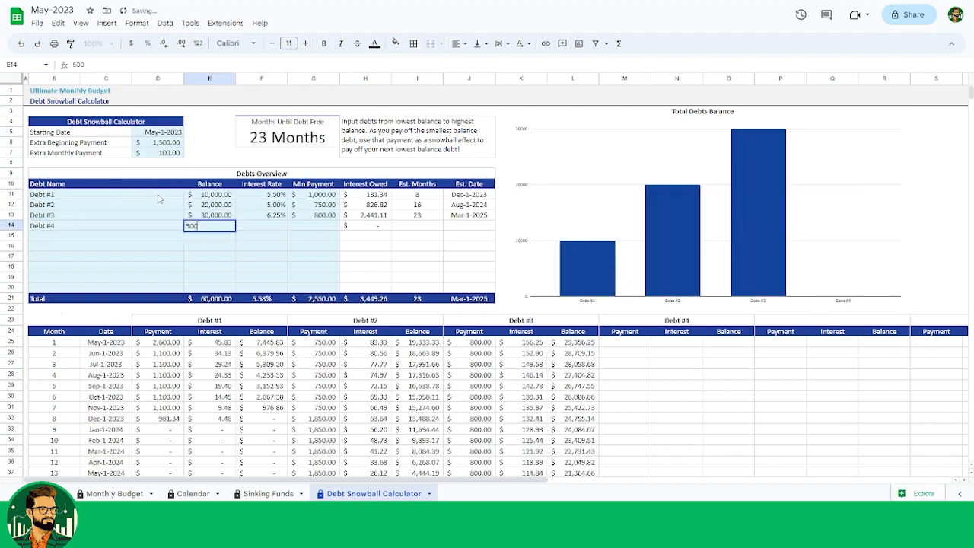
type("000")
key("Tab")
type("5.25")
key("Tab")
type("950")
key("Return")
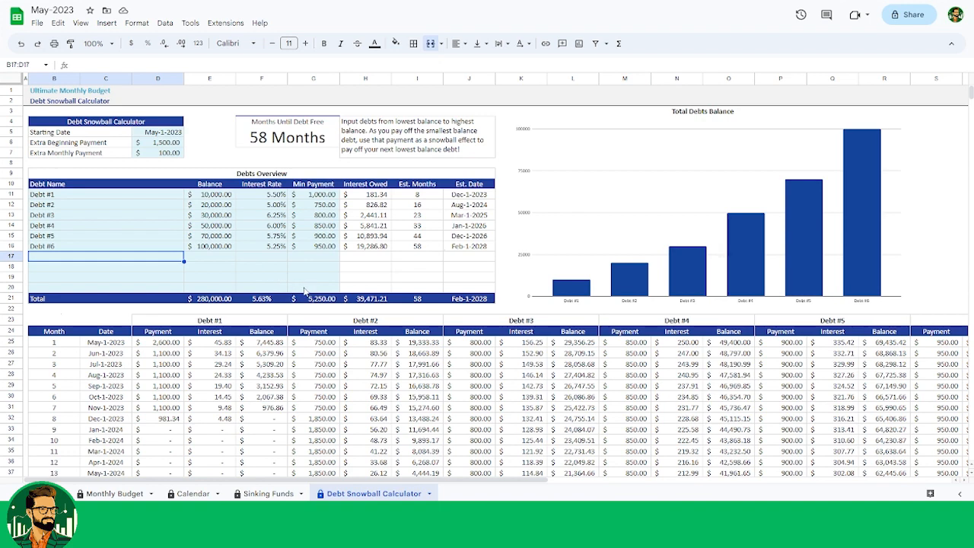
- Review each debt's Interest Owed, Est. Months and Est. Date in the Debts Overview, plus the Months Until Debt Free summary
left_click_drag(366, 195, 366, 254)
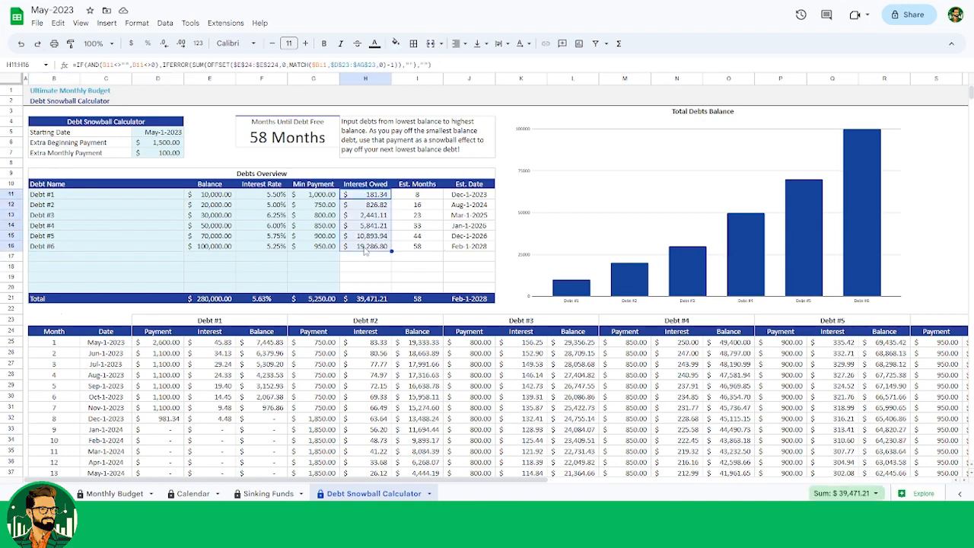
left_click_drag(423, 195, 417, 252)
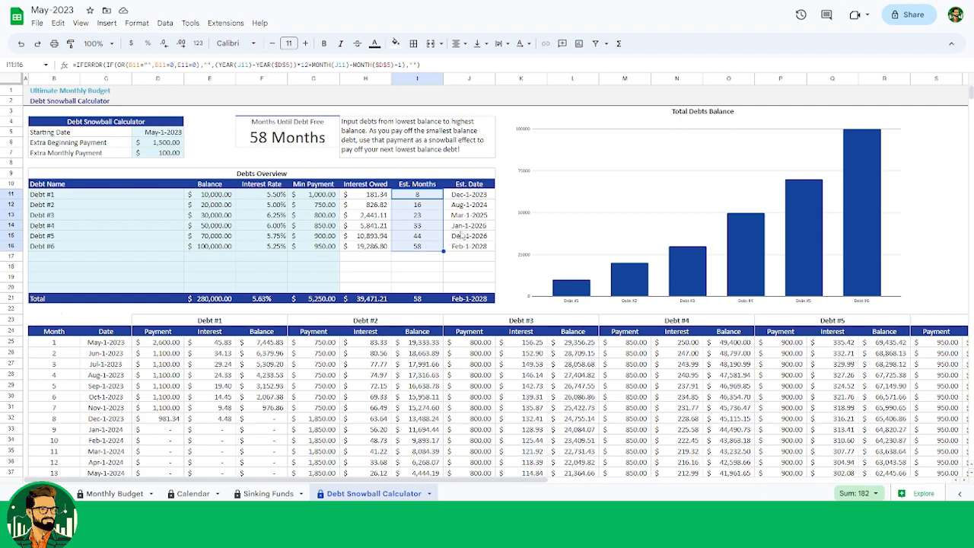
left_click_drag(480, 196, 470, 255)
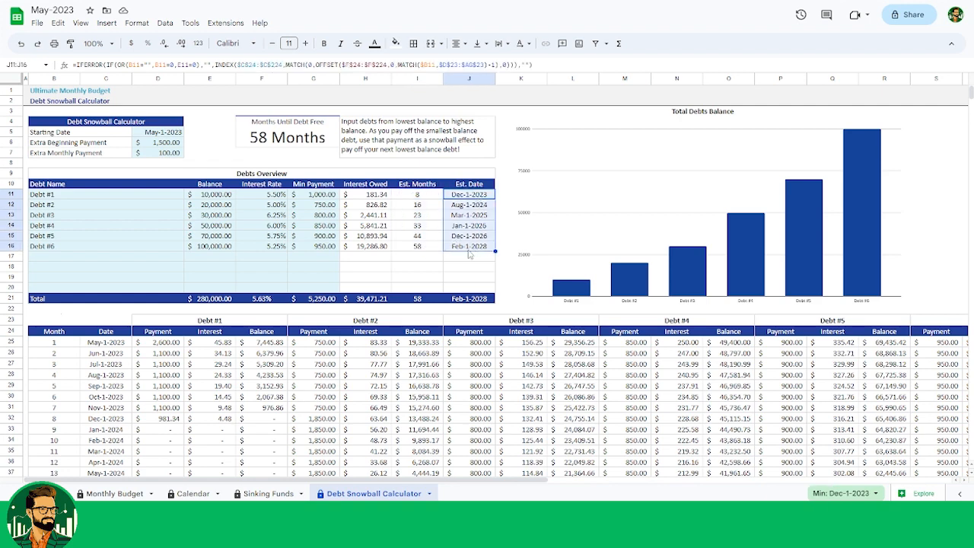
left_click(303, 139)
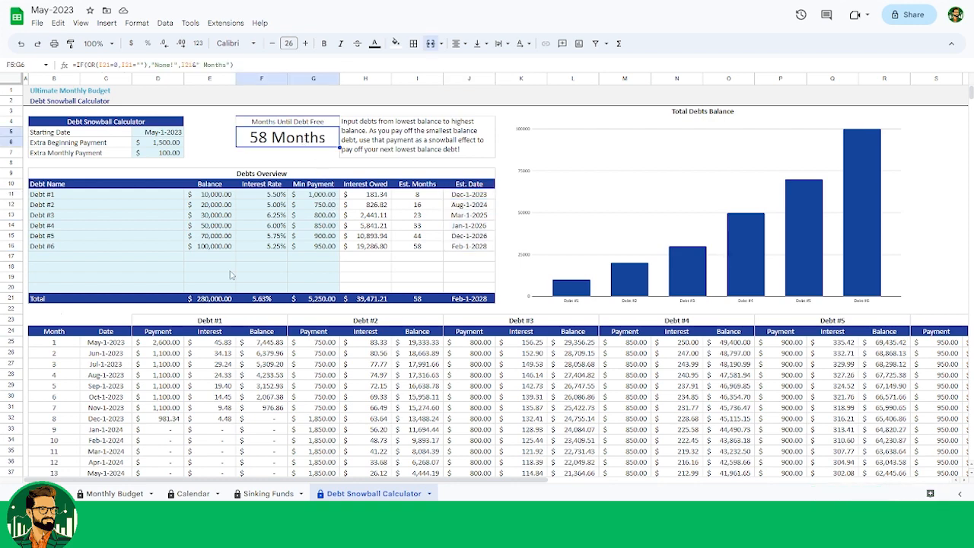
- Examine the monthly payoff schedule, comparing Debt #1's payment, interest and balance from month 8 with Debt #2's payment that month
left_click(169, 332)
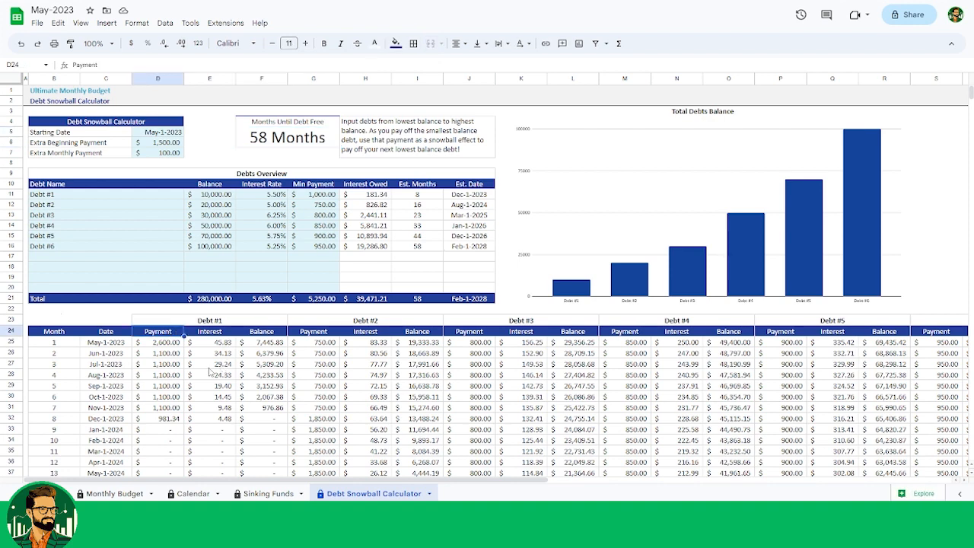
left_click(176, 420)
left_click_drag(227, 422, 268, 452)
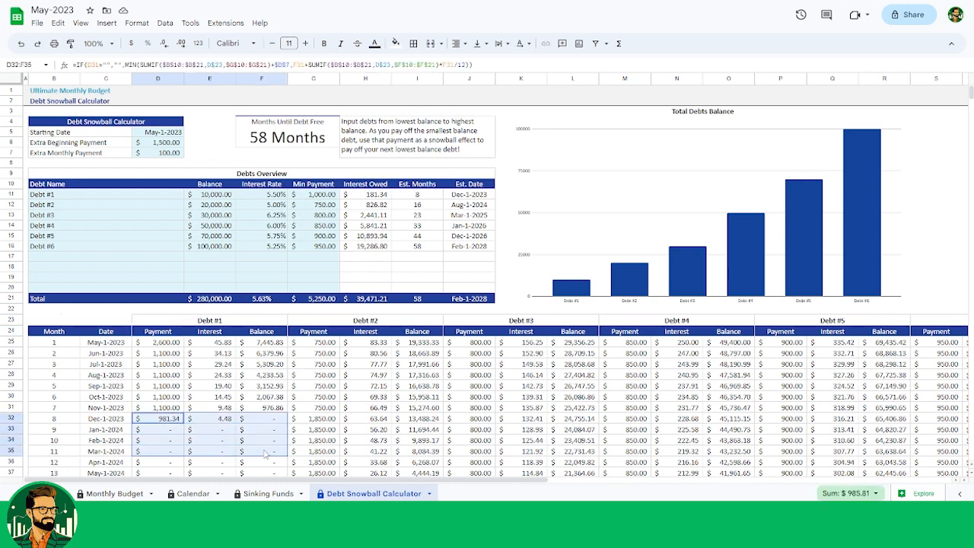
left_click(315, 421)
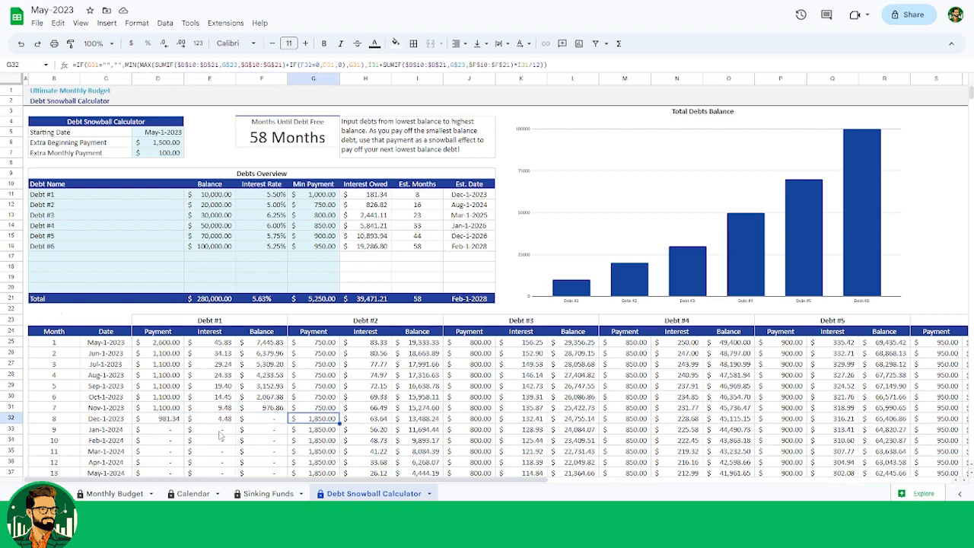
- Return to the Monthly Budget sheet and make a copy of the spreadsheet named June-2023 in My Drive
left_click(122, 493)
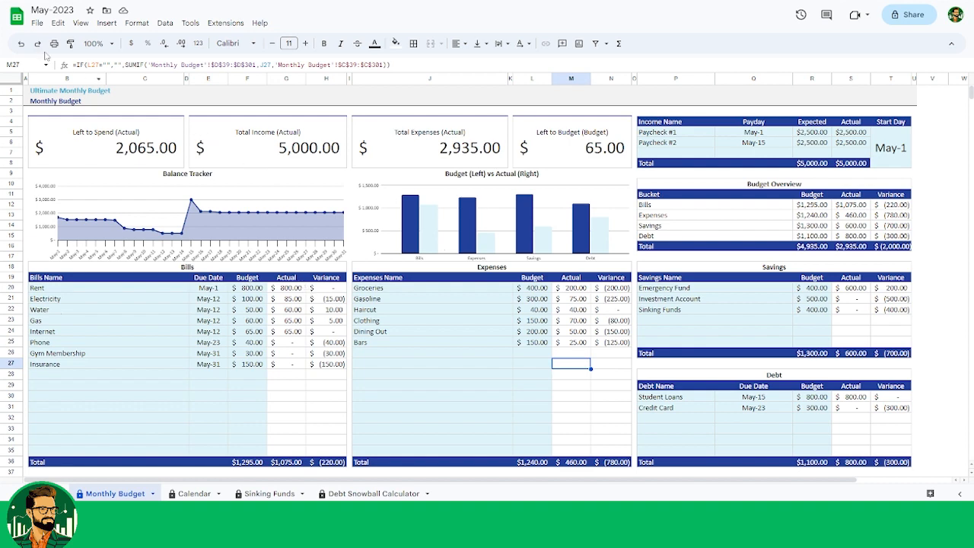
left_click(36, 25)
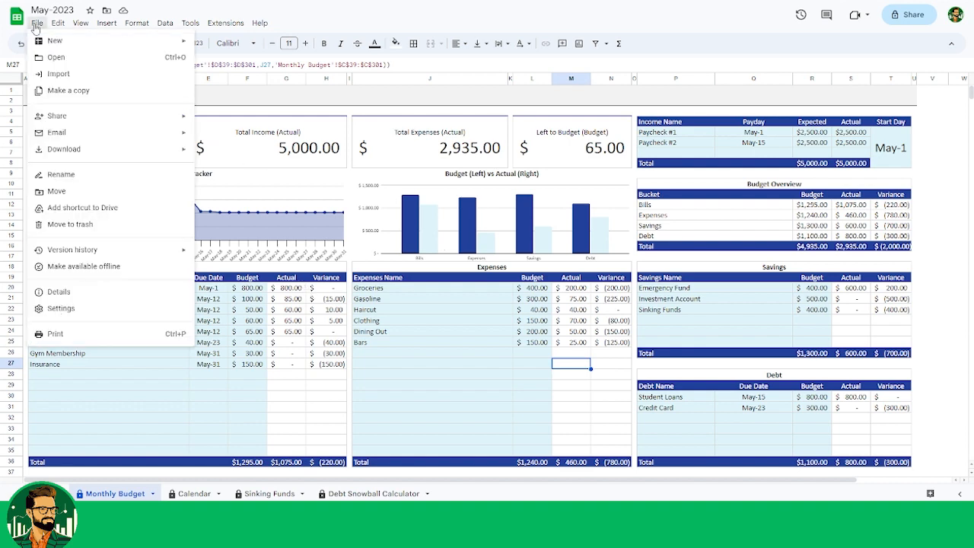
left_click(68, 91)
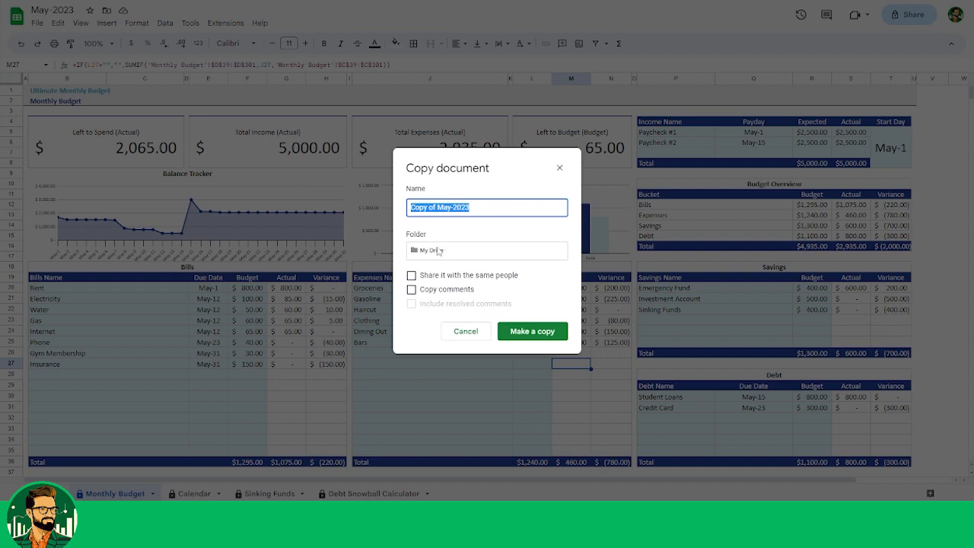
type("Jun")
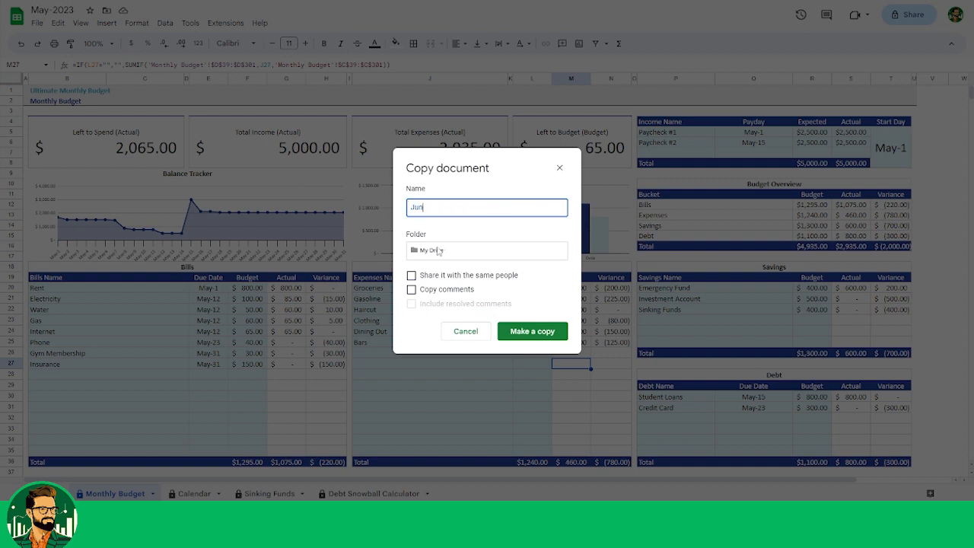
type("e-2023")
left_click(538, 333)
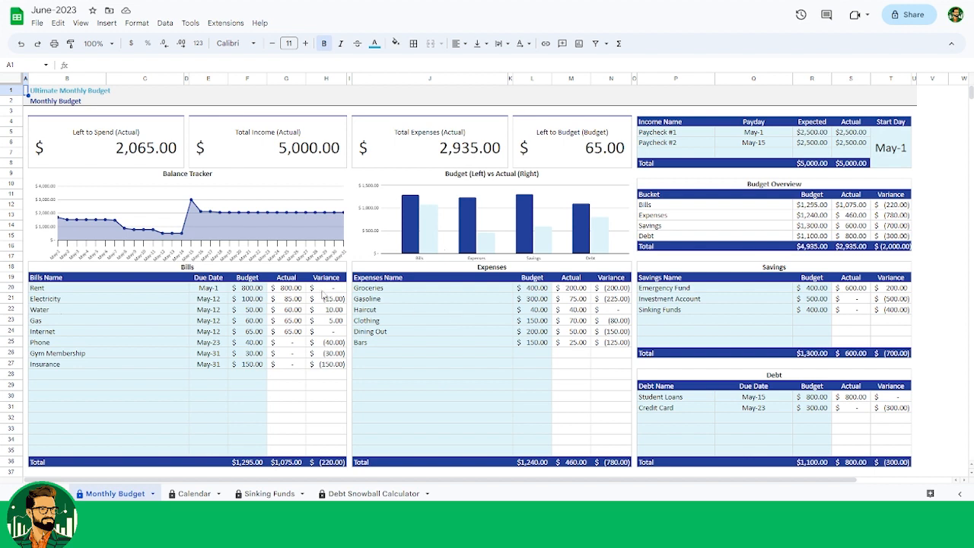
- Clear the Actual amounts of Paycheck #1 and Paycheck #2 in the June-2023 income table
left_click_drag(261, 288, 263, 367)
left_click(480, 323)
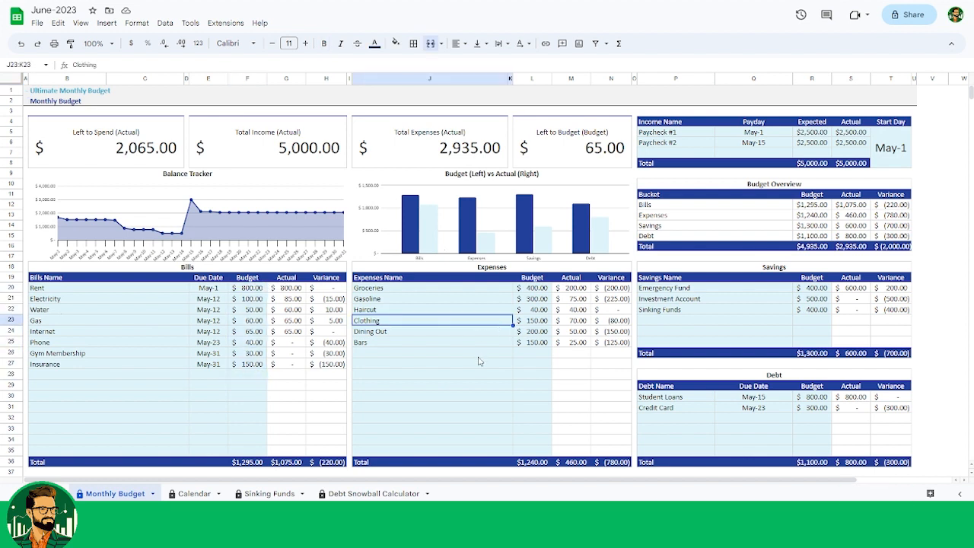
left_click_drag(847, 134, 847, 145)
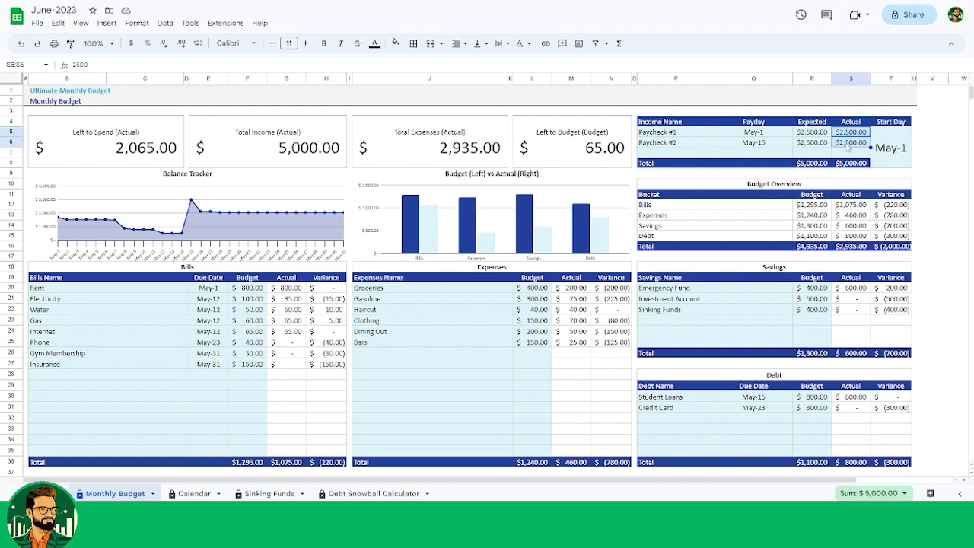
key("Delete")
- Clear all dates, amounts and budget names from the Transaction Tracker on the Monthly Budget sheet
scroll(383, 283, "down", 5)
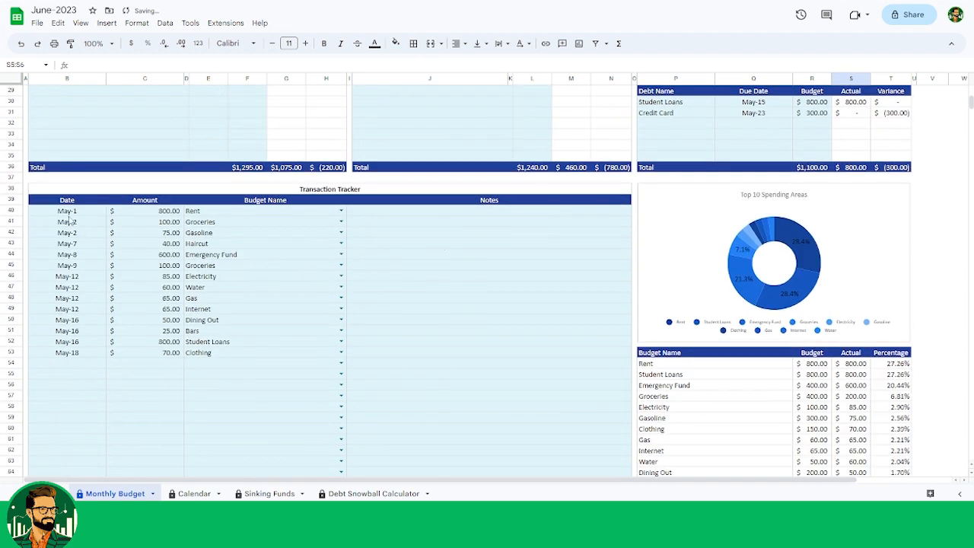
left_click_drag(69, 211, 287, 370)
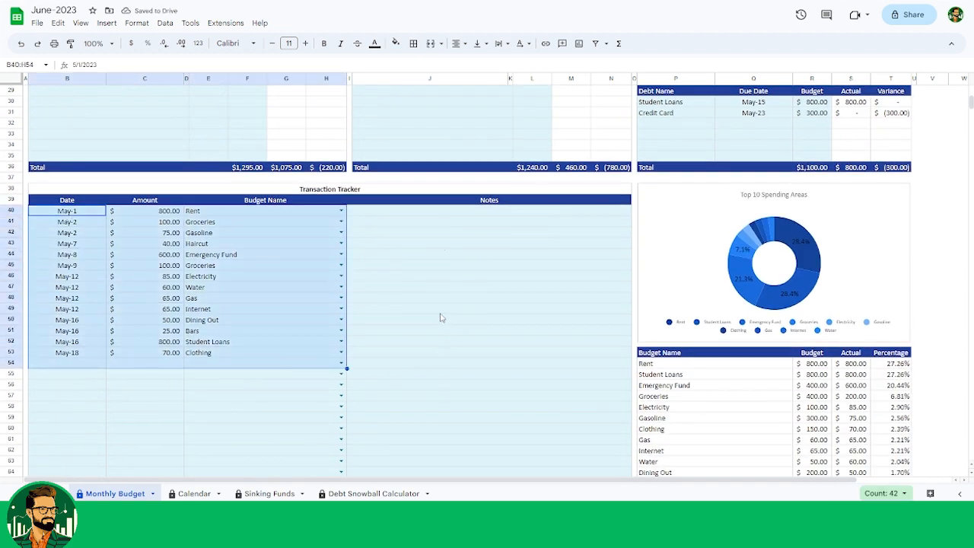
key("Delete")
scroll(434, 318, "up", 5)
- On the Calendar sheet, uncheck the paid boxes for Rent, Student Loans, Internet, Gas, Water and Electricity
left_click(207, 492)
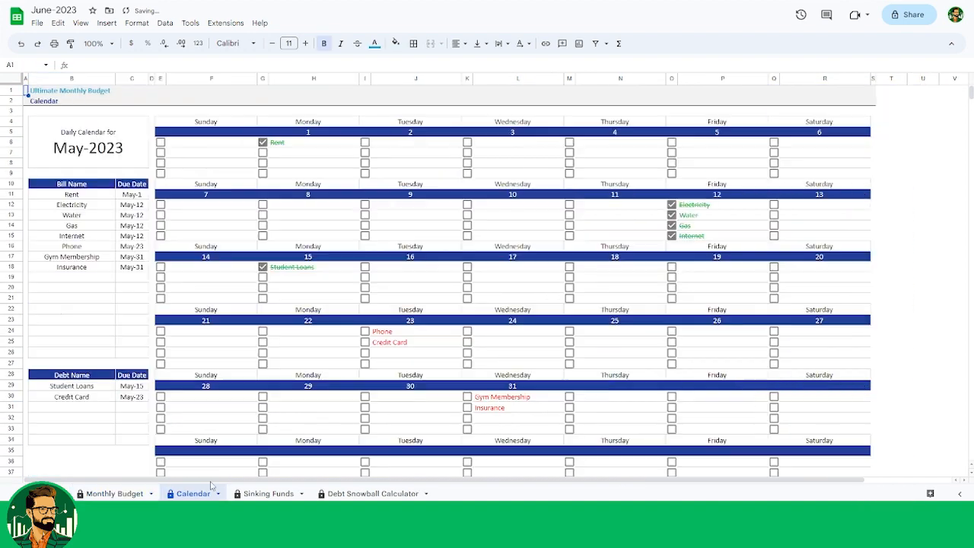
left_click(263, 143)
left_click(263, 267)
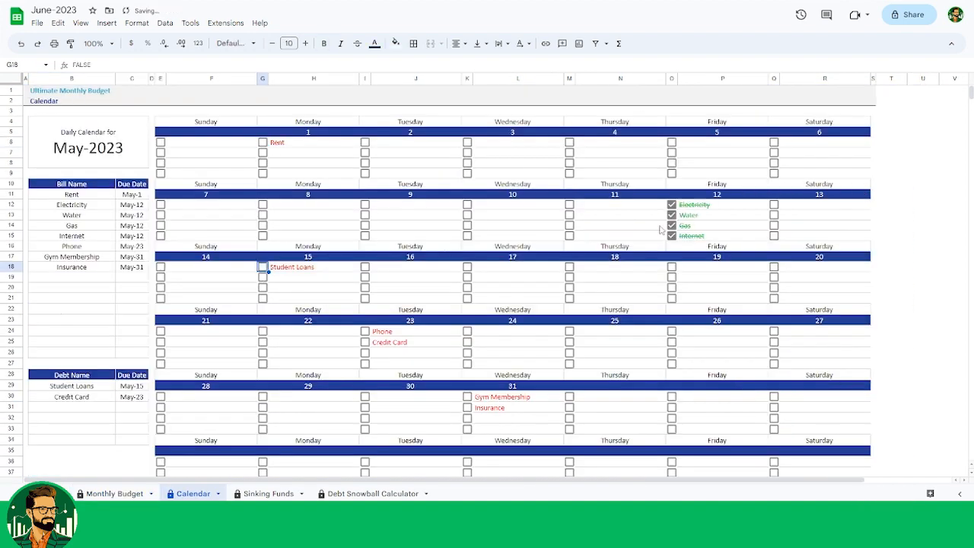
left_click(671, 236)
left_click(671, 226)
left_click(671, 215)
left_click(671, 205)
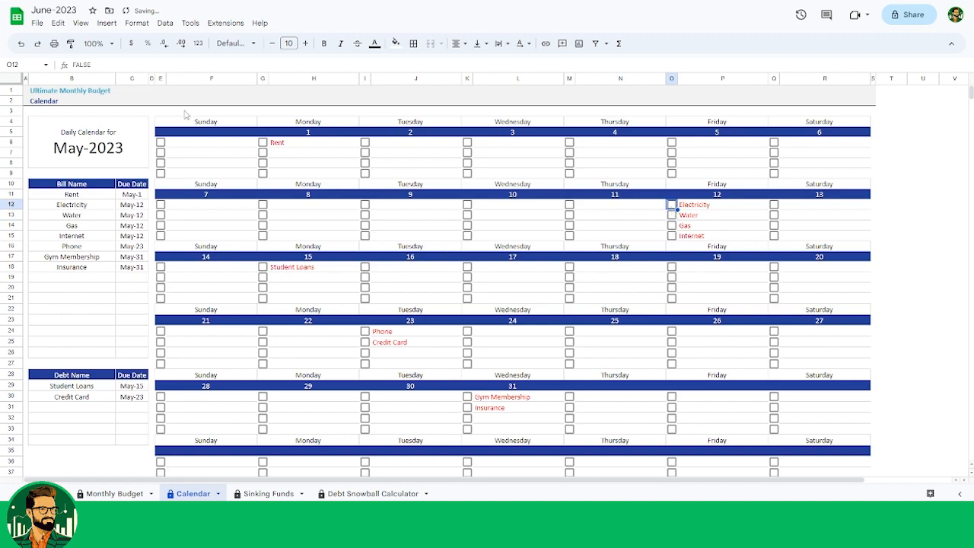